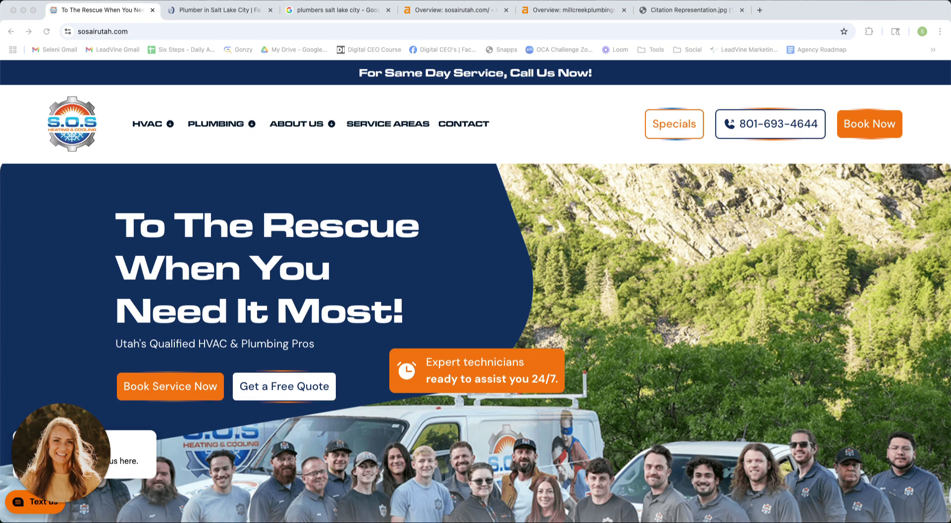
# - Highlight the S.O.S. homepage's hero headline, tagline, call-to-action labels and 24/7 technicians banner to examine the opening copy
pyautogui.moveTo(89, 216); pyautogui.dragTo(233, 247)
pyautogui.moveTo(140, 180); pyautogui.dragTo(559, 386)
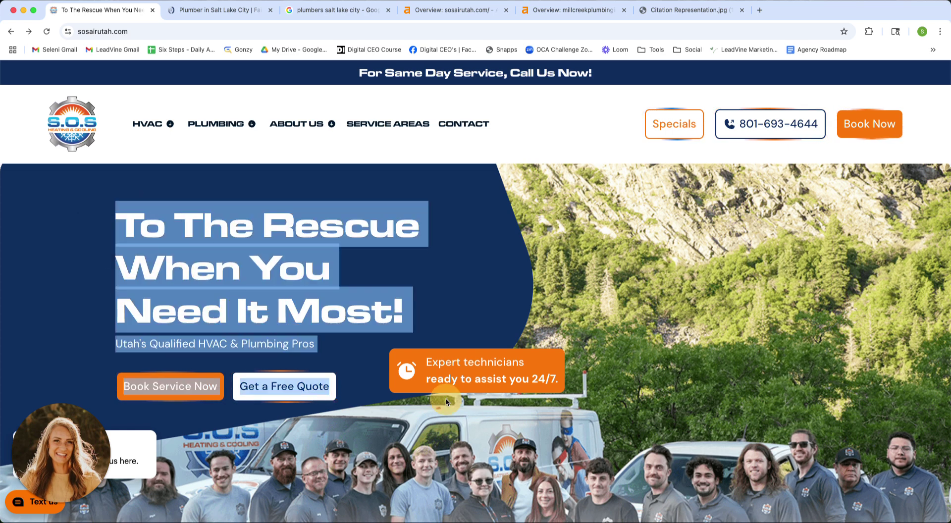
pyautogui.scroll(-2, 460, 406)
pyautogui.scroll(-3, 461, 406)
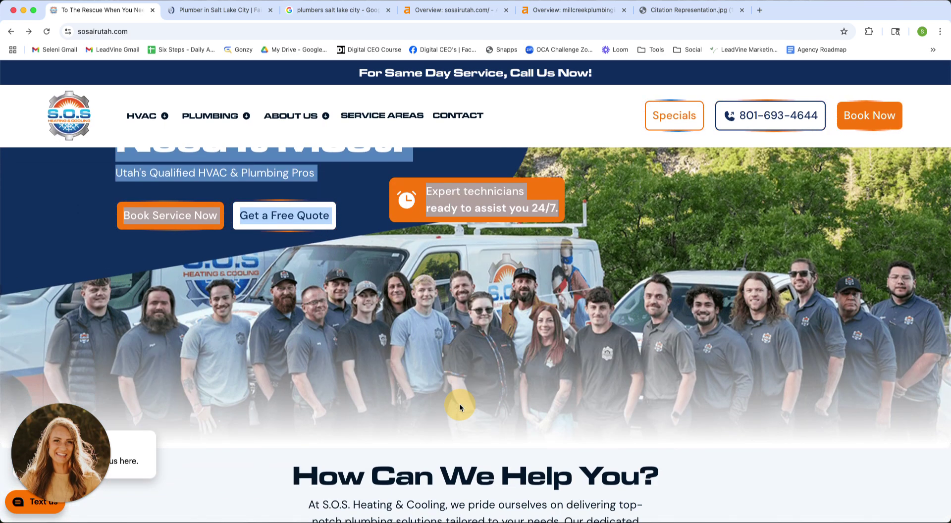
# - Survey the S.O.S. homepage content down past the service areas map, returning to the Plumbing, Air Conditioning and Heating cards
pyautogui.scroll(-2, 460, 406)
pyautogui.moveTo(460, 406); pyautogui.dragTo(459, 403)
pyautogui.scroll(-14, 459, 404)
pyautogui.scroll(-11, 460, 404)
pyautogui.scroll(-11, 460, 406)
pyautogui.scroll(-15, 460, 404)
pyautogui.scroll(-14, 459, 403)
pyautogui.scroll(-4, 459, 403)
pyautogui.click(683, 346)
pyautogui.scroll(17, 669, 323)
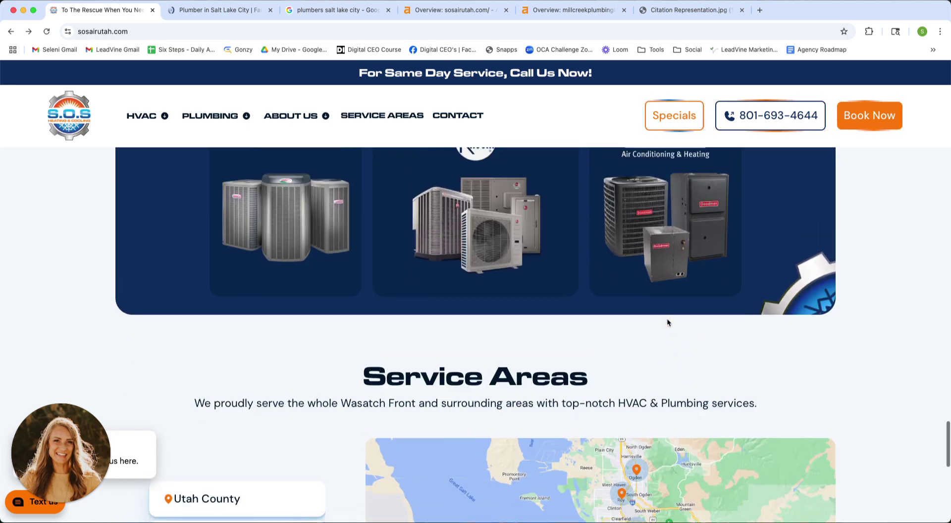
pyautogui.scroll(12, 666, 333)
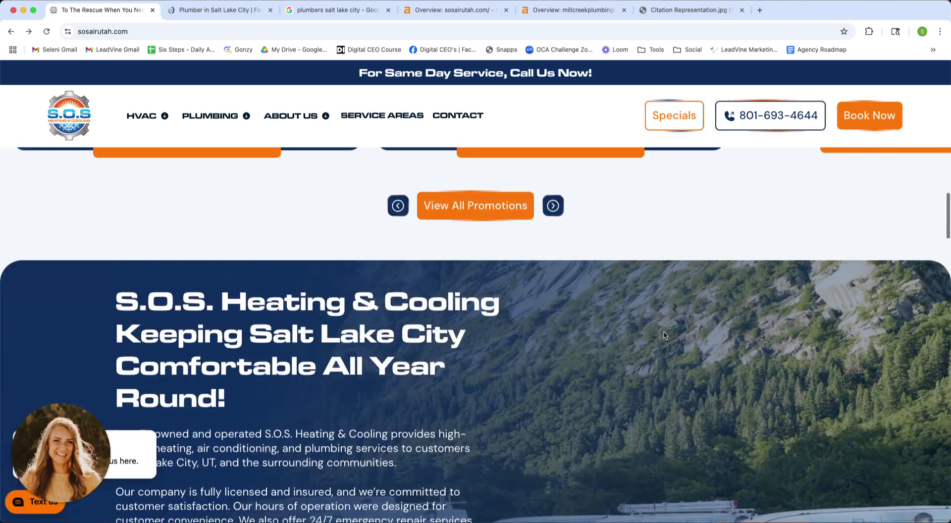
pyautogui.scroll(9, 664, 335)
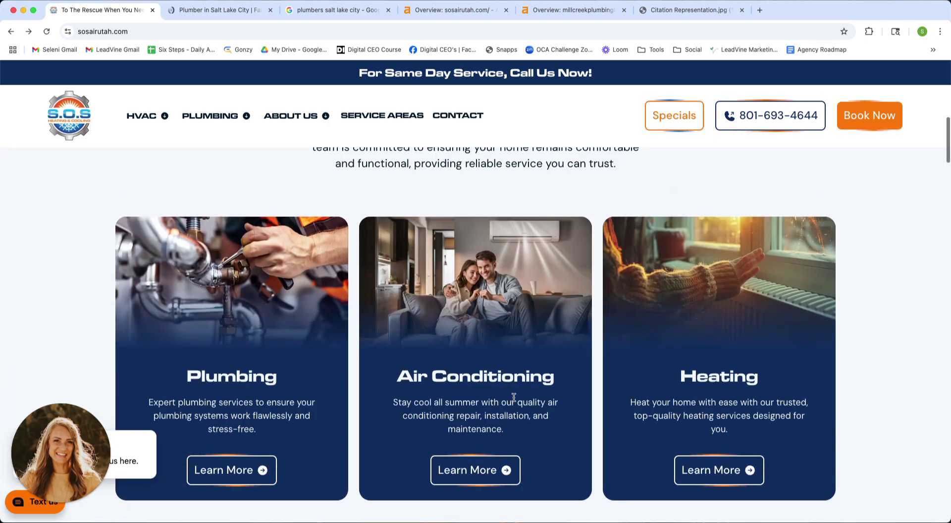
# - Check the full file name of the Air Conditioning card's image as offered for saving, without saving the image
pyautogui.rightClick(502, 250)
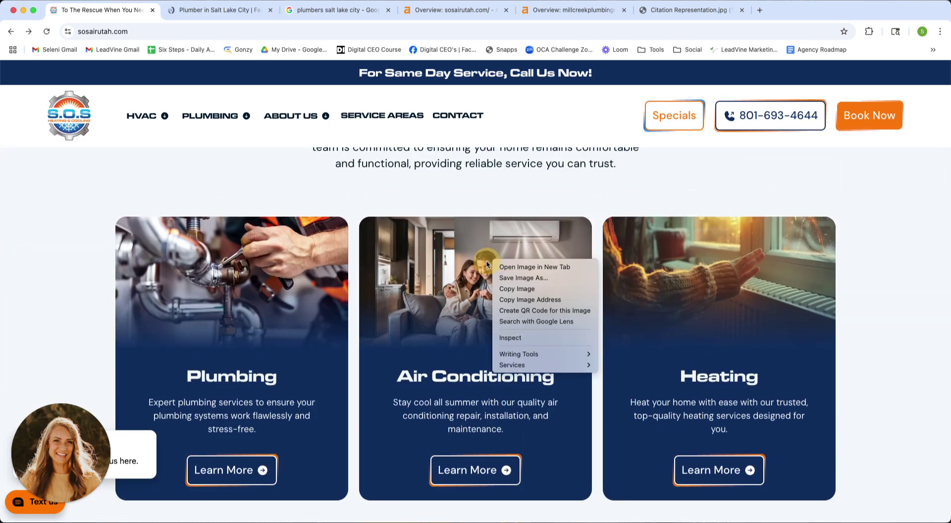
pyautogui.click(516, 279)
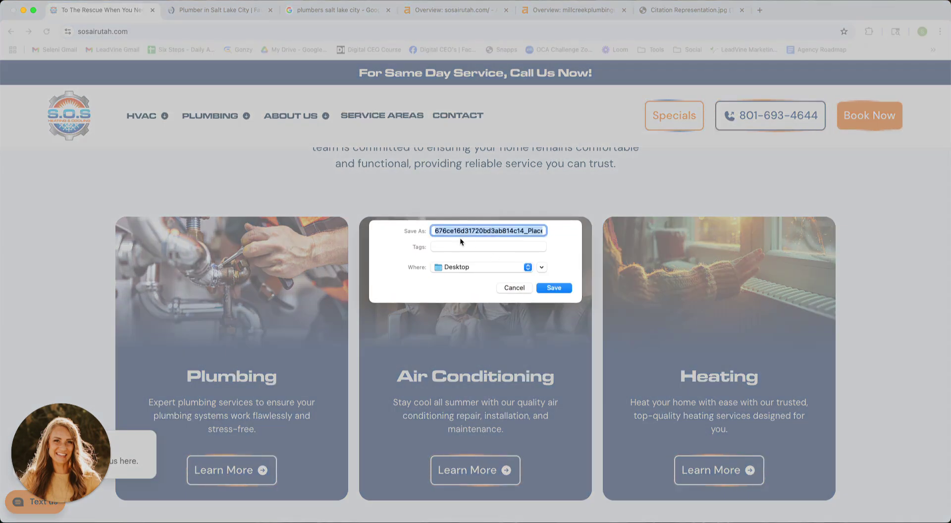
pyautogui.click(518, 231)
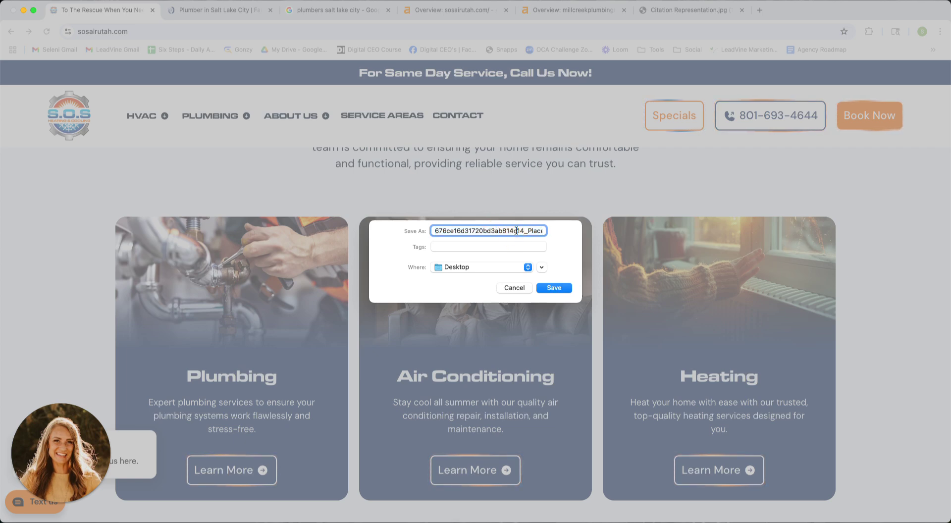
pyautogui.press('Right')
pyautogui.press('Right')
pyautogui.press('Right')
pyautogui.press('Right')
pyautogui.press('Right')
pyautogui.press('Right')
pyautogui.press('Right')
pyautogui.press('Right')
pyautogui.press('Right')
pyautogui.press('Right')
pyautogui.press('Right')
pyautogui.press('Right')
pyautogui.press('Right')
pyautogui.press('Right')
pyautogui.press('Right')
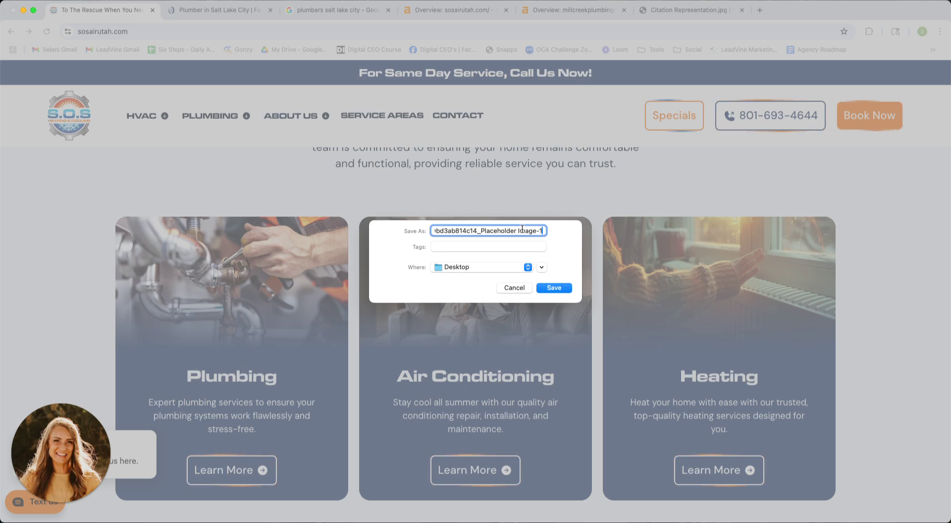
pyautogui.click(514, 288)
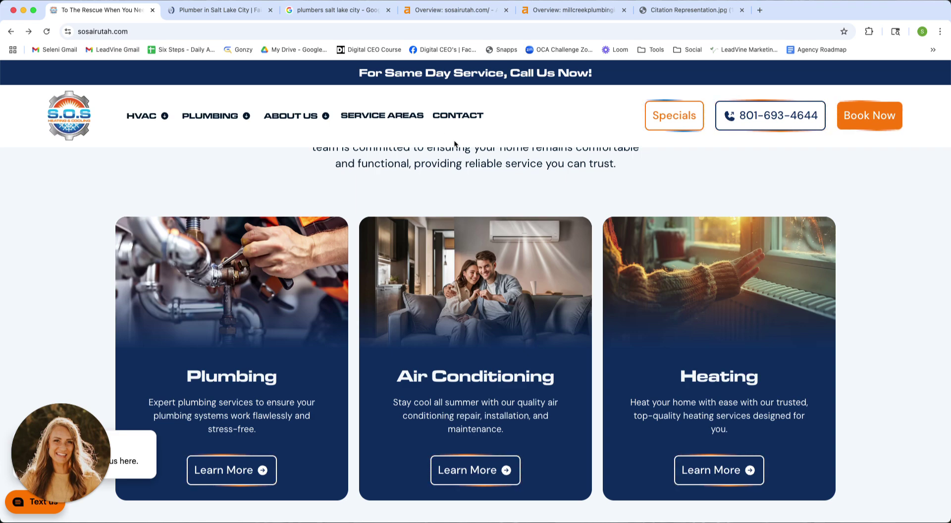
# - Check the file name of the Heating card's image as offered for saving, without saving the image
pyautogui.rightClick(751, 261)
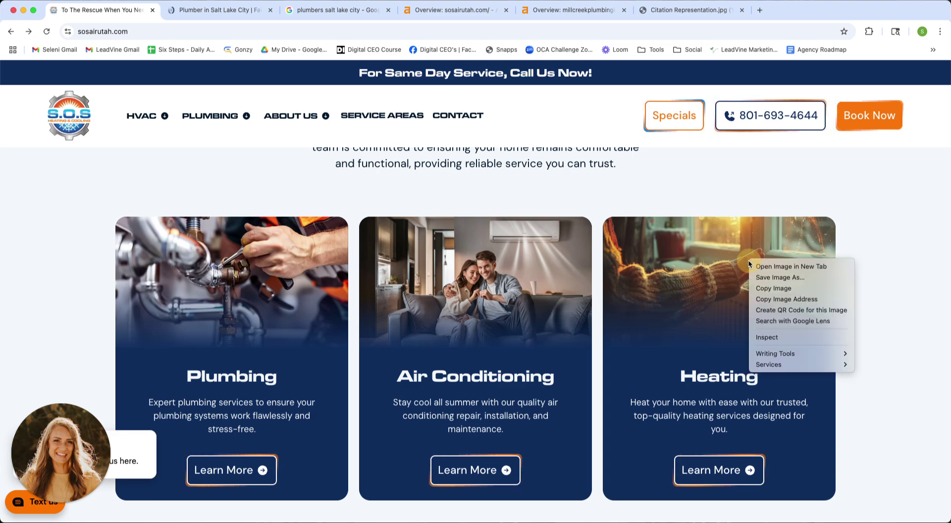
pyautogui.click(776, 277)
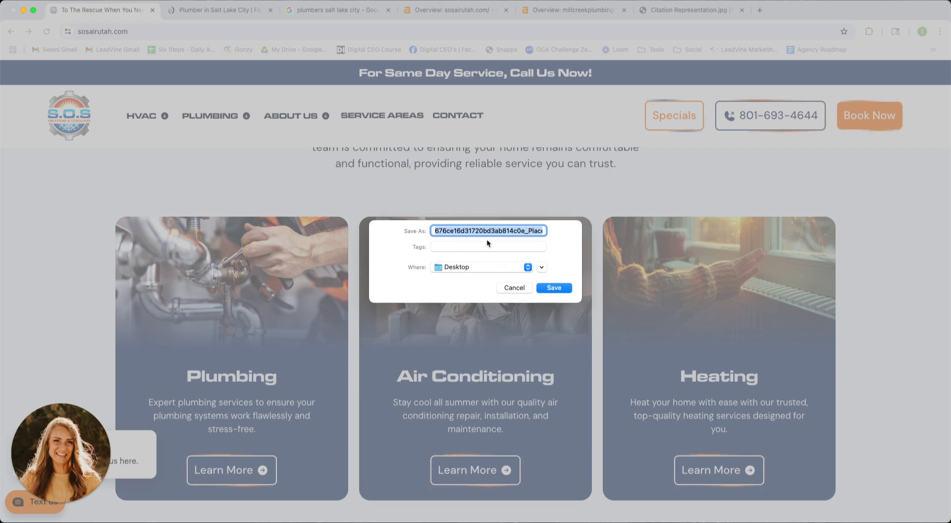
pyautogui.click(515, 289)
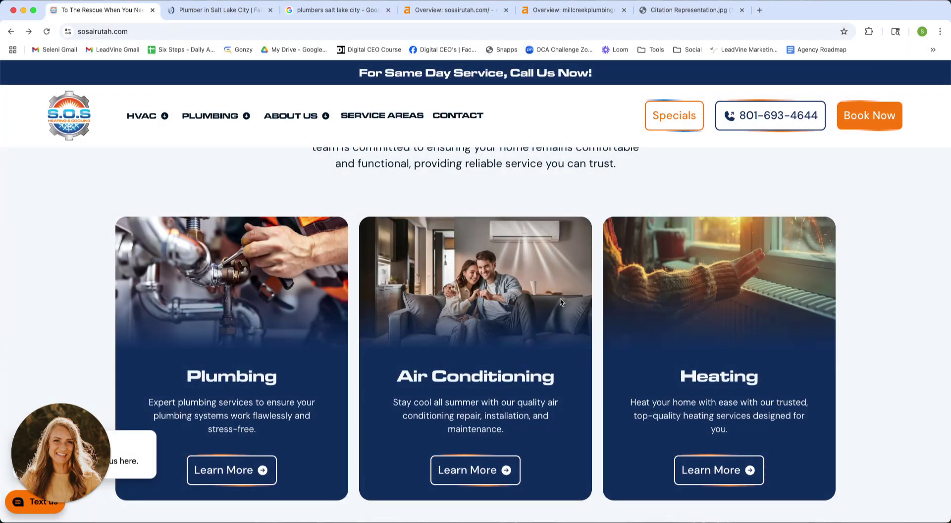
# - Examine the homepage sections in order from the hero through promotions, affiliations and customer reviews to the maintenance plan
pyautogui.scroll(15, 687, 336)
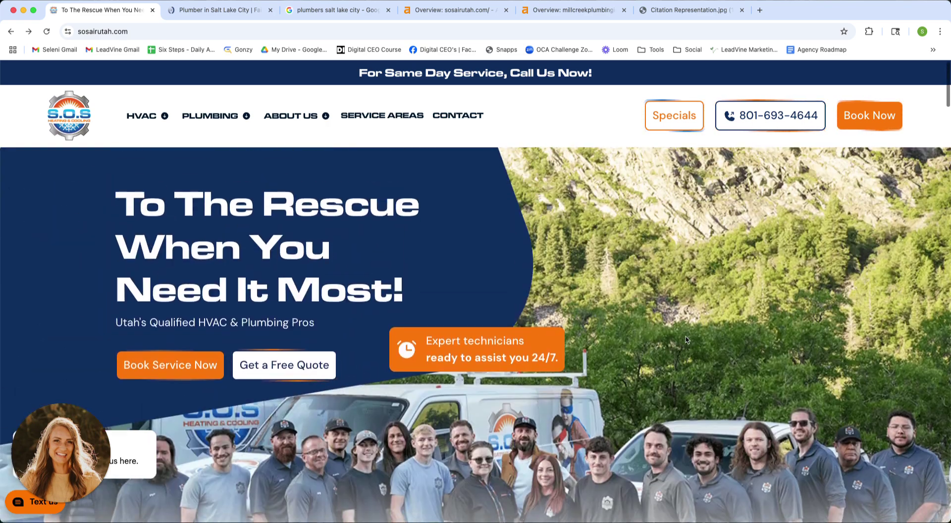
pyautogui.scroll(-4, 708, 346)
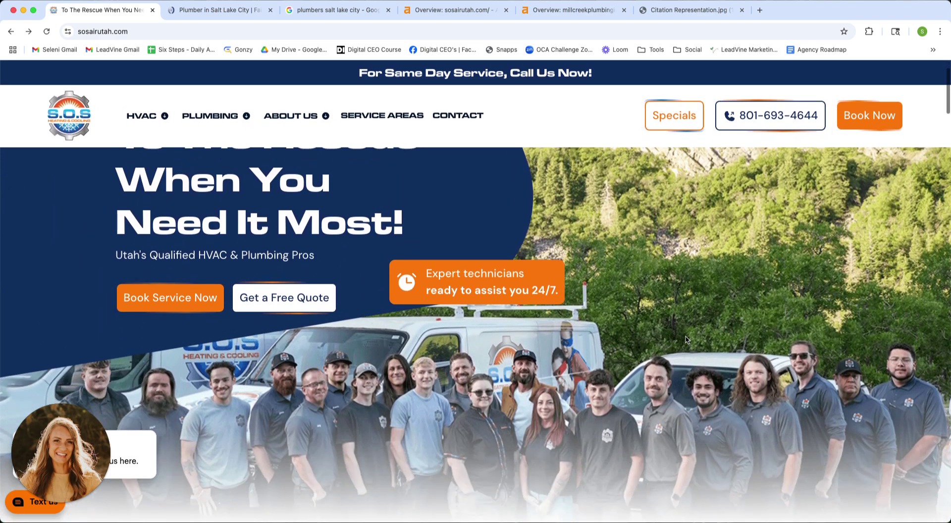
pyautogui.scroll(-5, 723, 356)
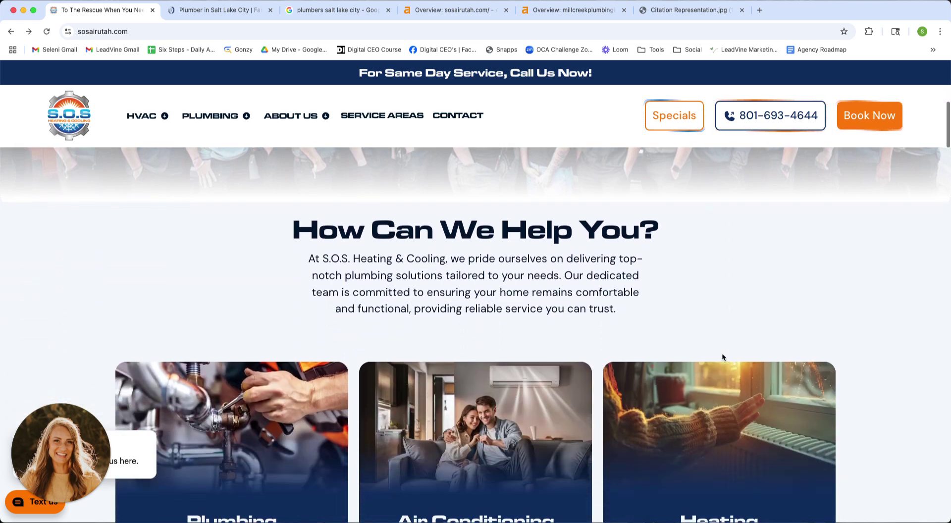
pyautogui.scroll(-6, 723, 356)
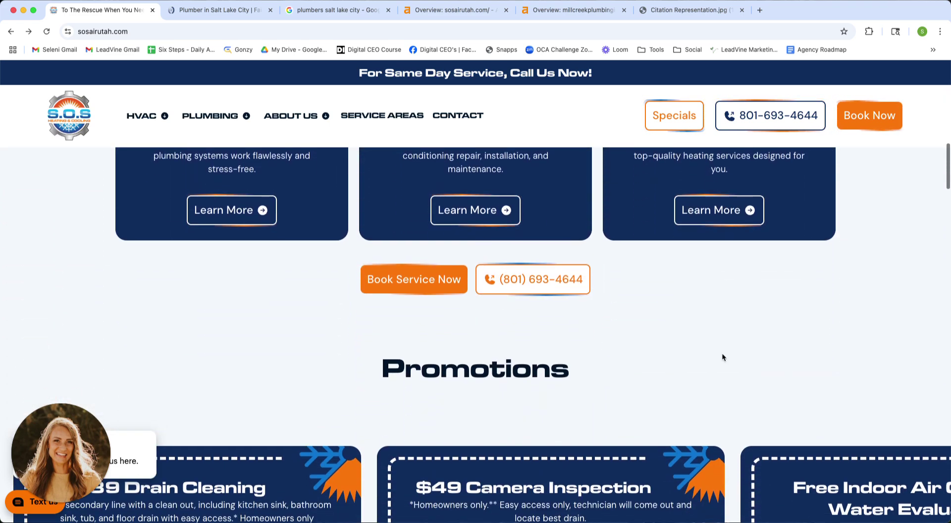
pyautogui.scroll(-7, 722, 356)
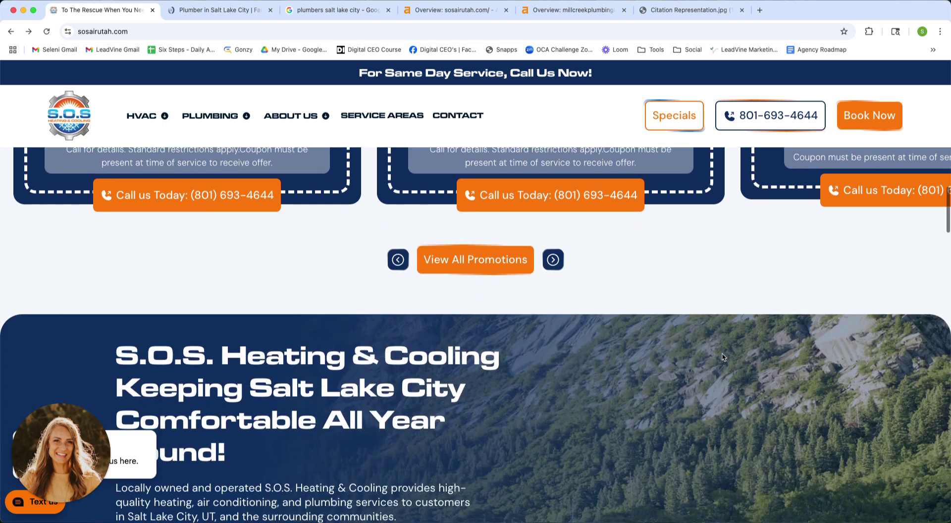
pyautogui.scroll(-10, 722, 356)
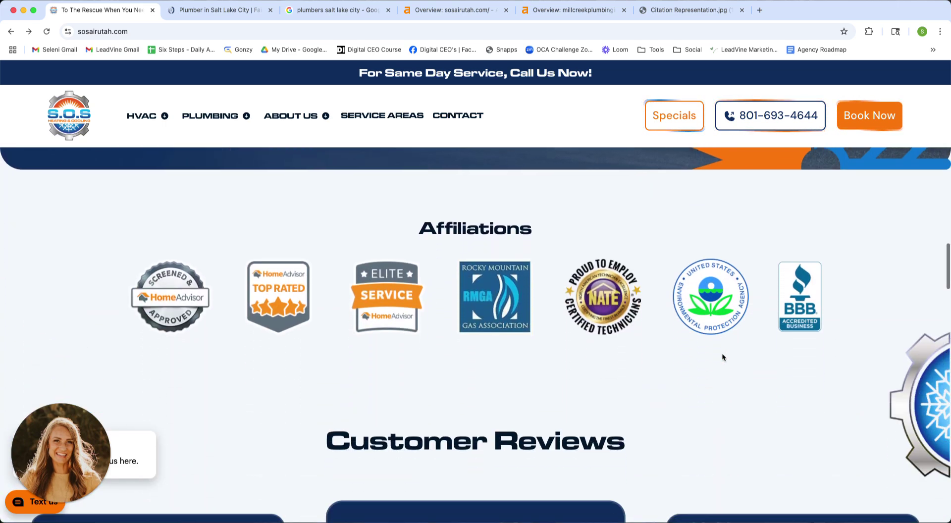
pyautogui.scroll(-8, 722, 356)
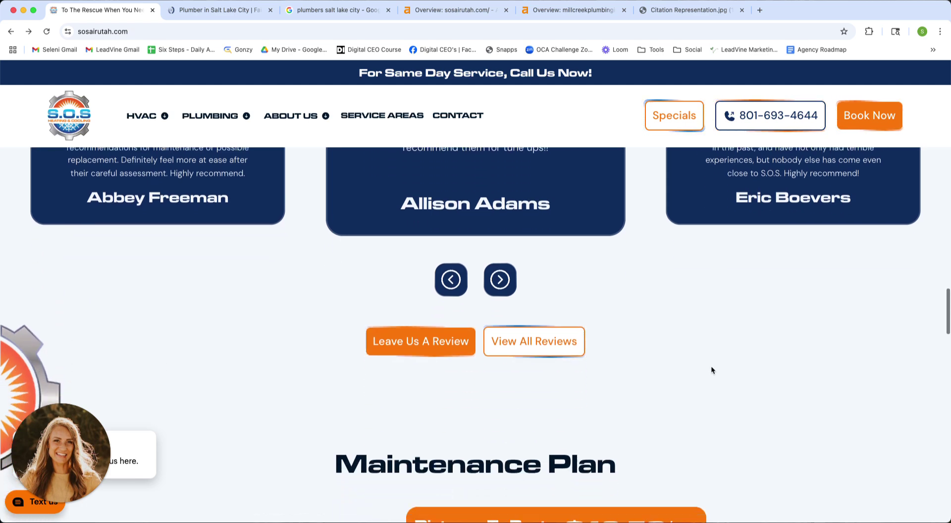
pyautogui.scroll(-6, 708, 369)
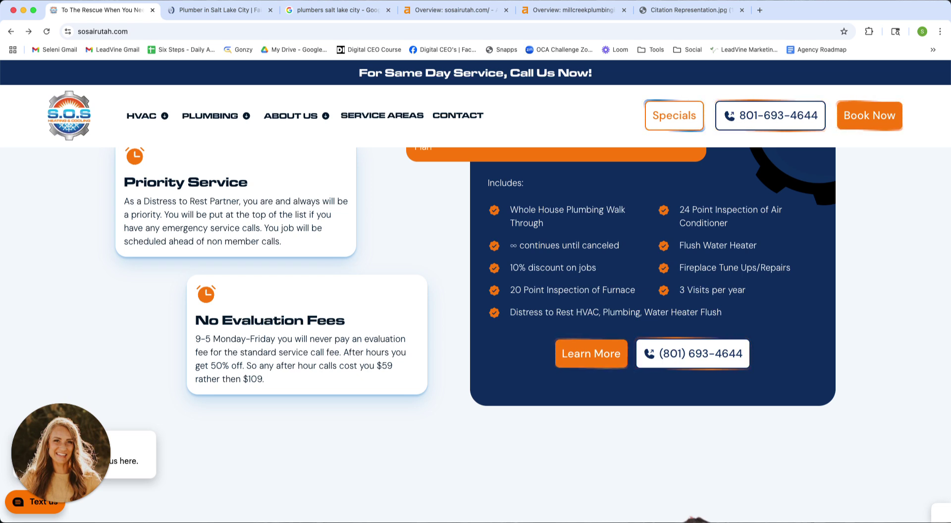
# - Review the homepage's section headings from the maintenance plan back to the hero, and return to the service cards and Promotions heading
pyautogui.scroll(8, 607, 326)
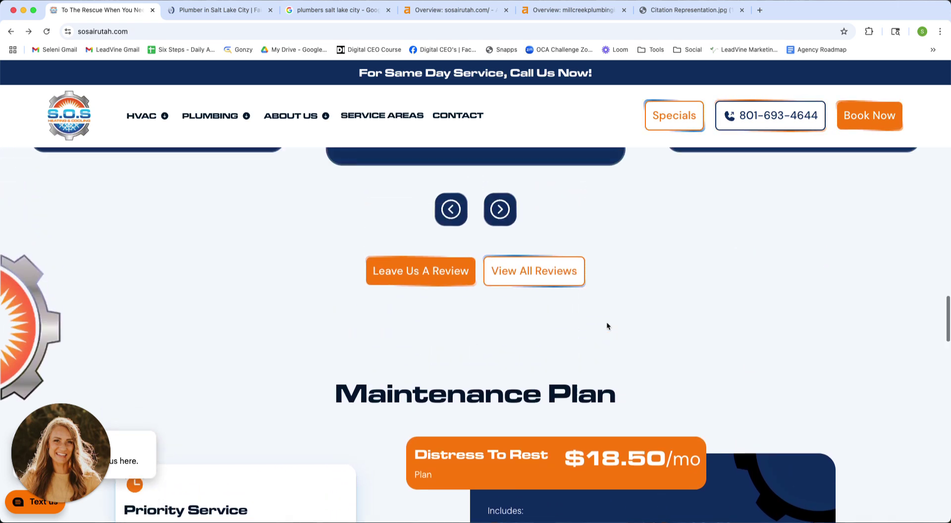
pyautogui.scroll(8, 607, 326)
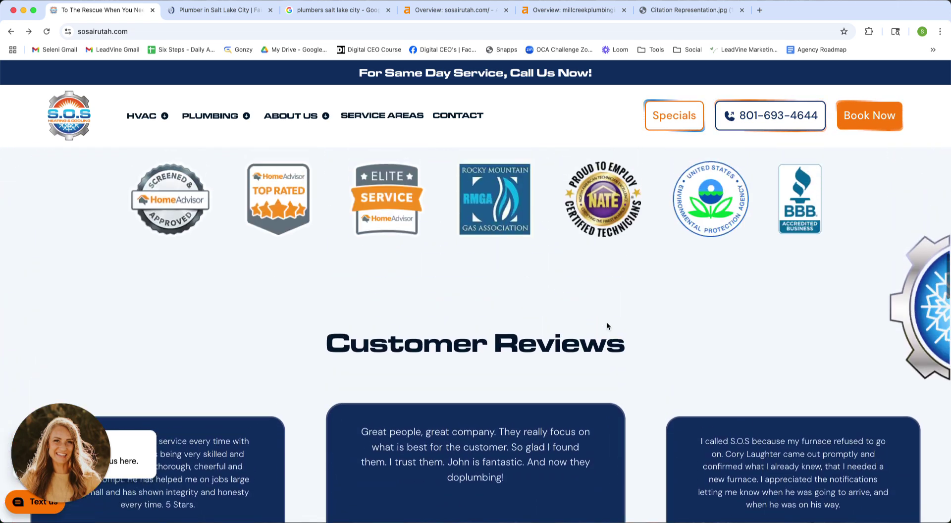
pyautogui.scroll(8, 607, 326)
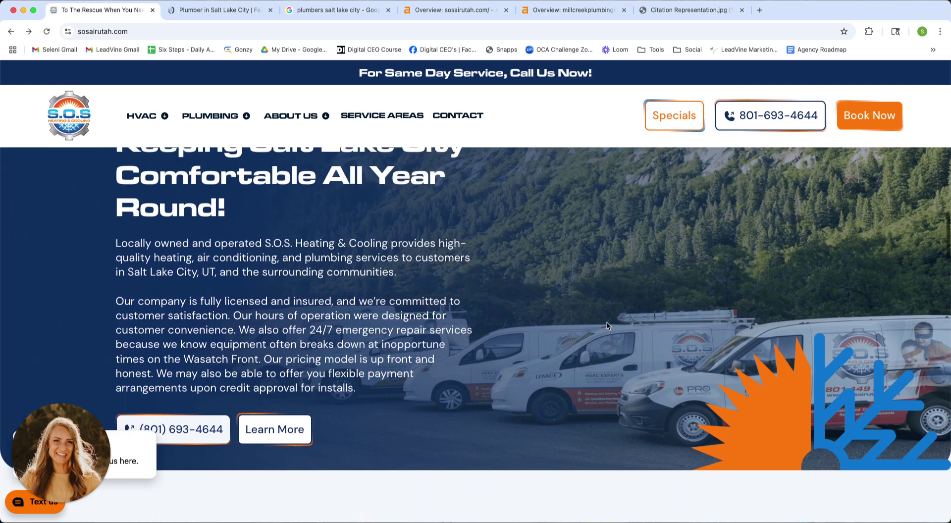
pyautogui.scroll(8, 607, 326)
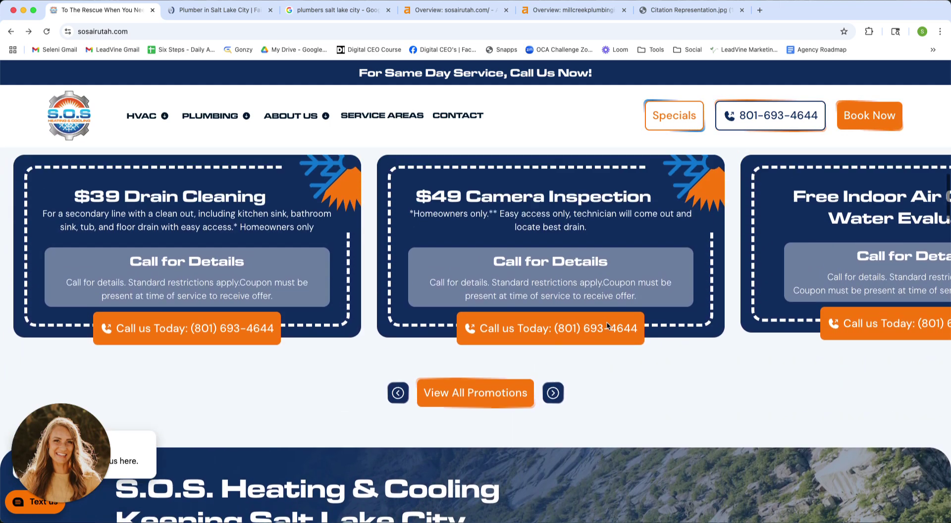
pyautogui.scroll(10, 608, 323)
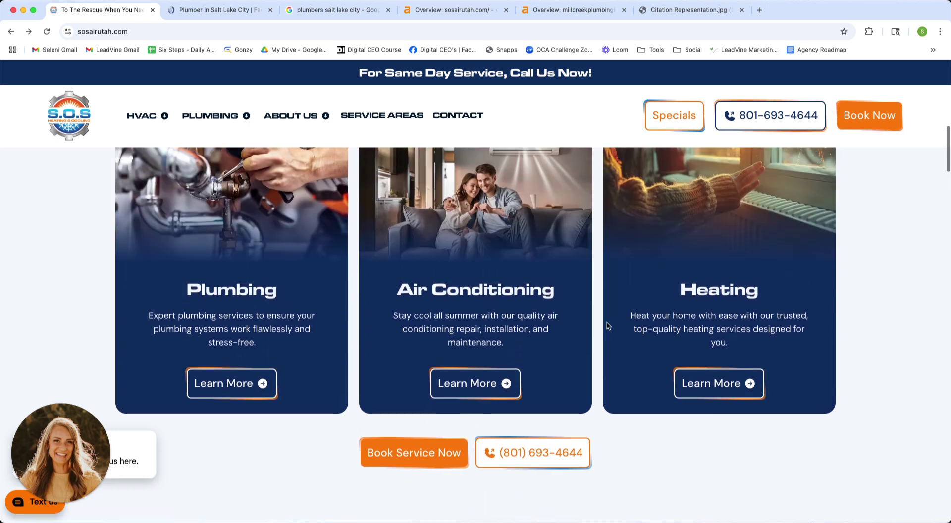
pyautogui.scroll(10, 607, 326)
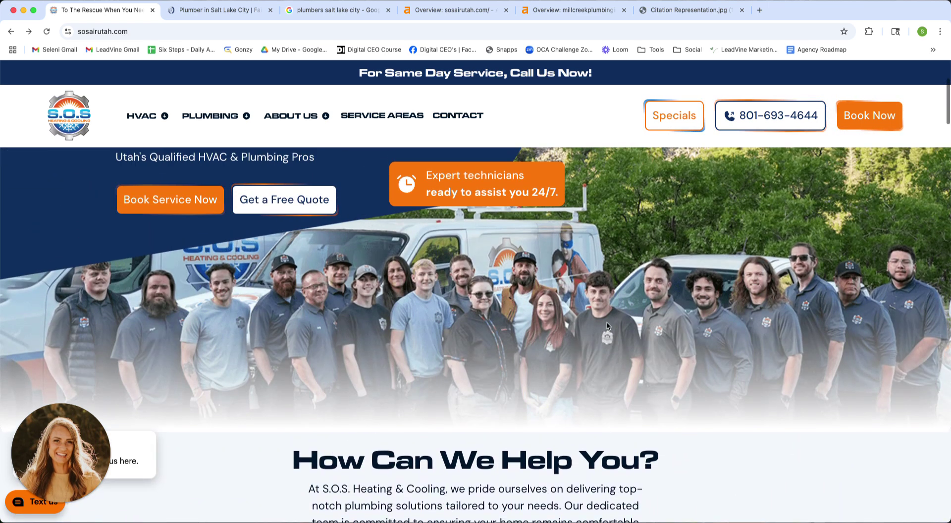
pyautogui.scroll(2, 608, 326)
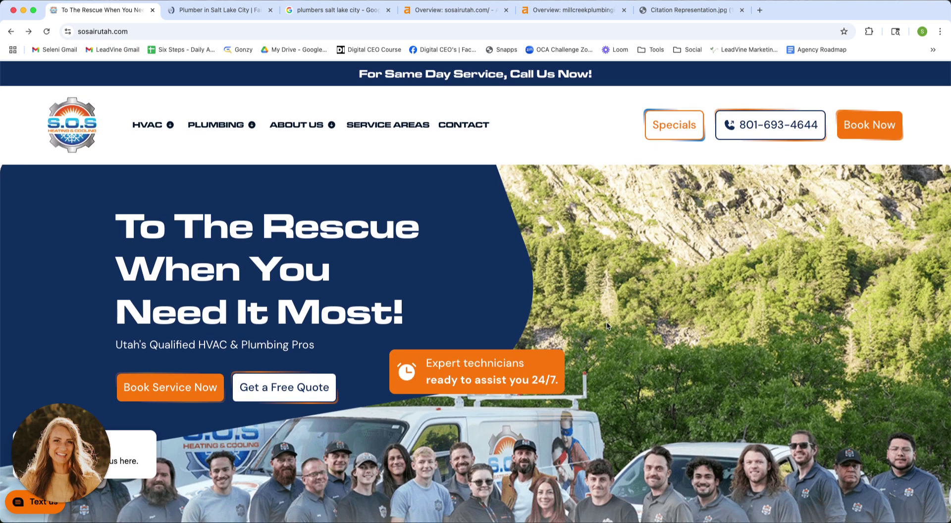
pyautogui.scroll(-8, 495, 464)
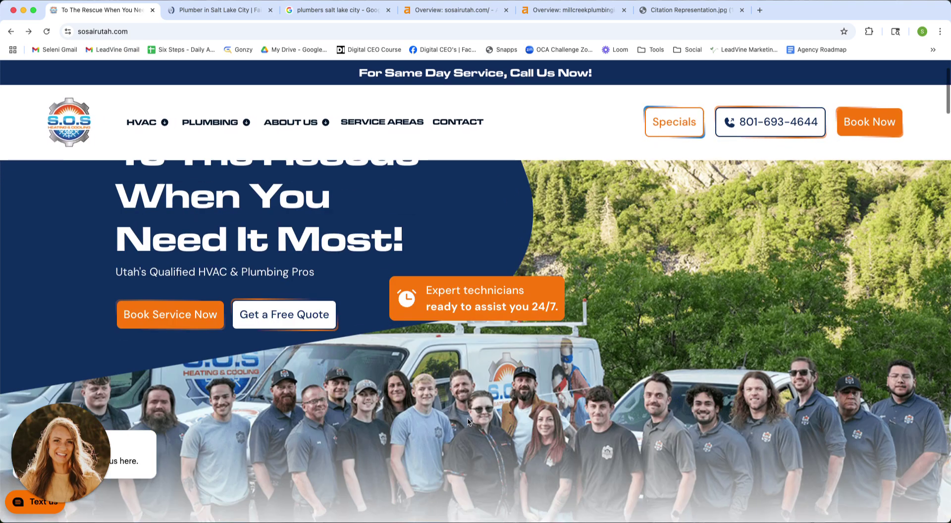
pyautogui.scroll(-1, 495, 464)
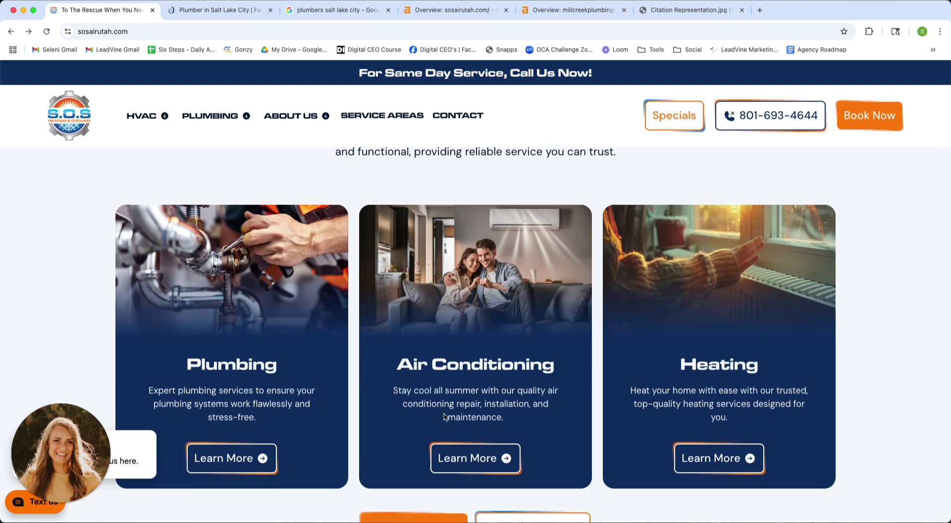
pyautogui.scroll(-2, 445, 417)
pyautogui.scroll(-2, 337, 363)
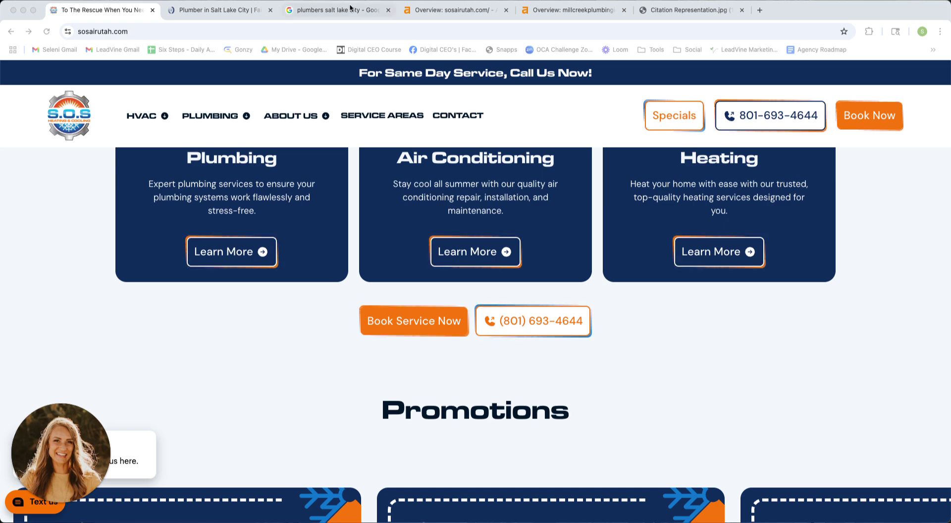
# - Compare the Ahrefs overview of millcreekplumbinginc.com with the Millcreek Plumbing homepage, and return to the S.O.S. homepage
pyautogui.click(557, 11)
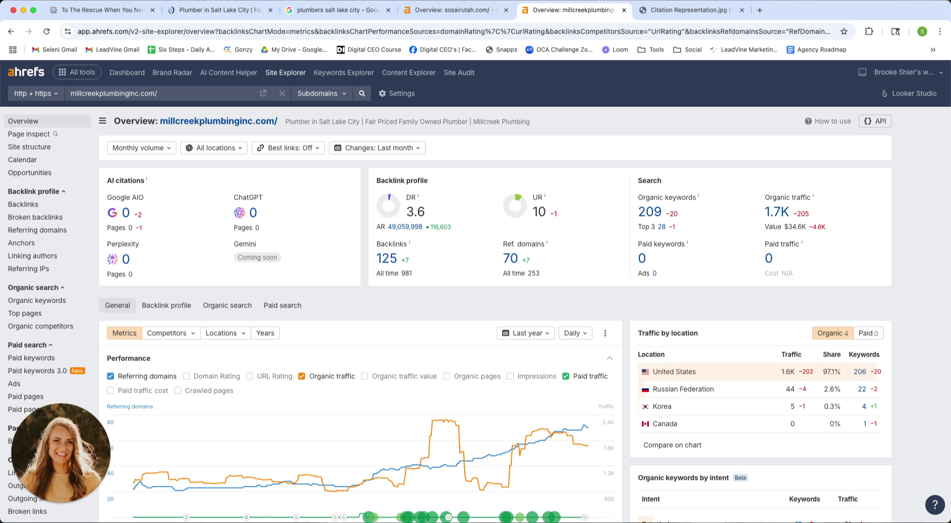
pyautogui.click(171, 122)
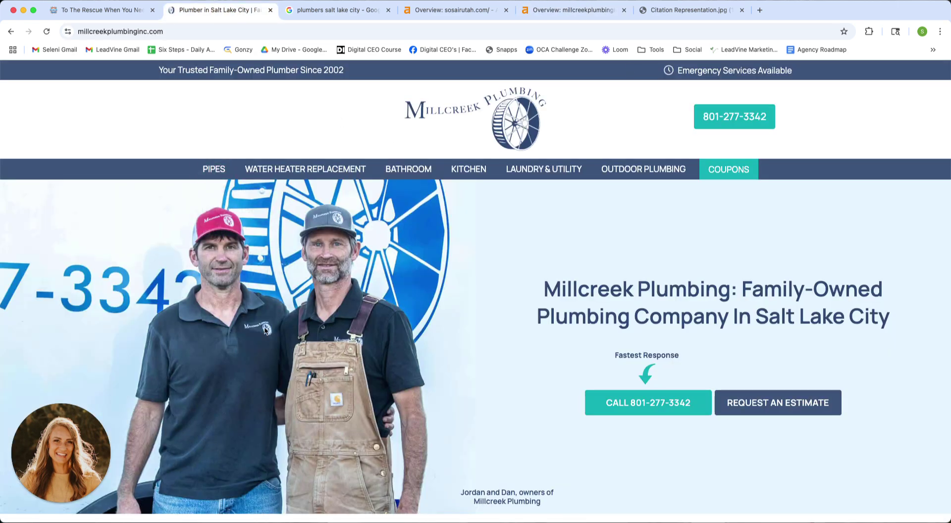
pyautogui.click(563, 14)
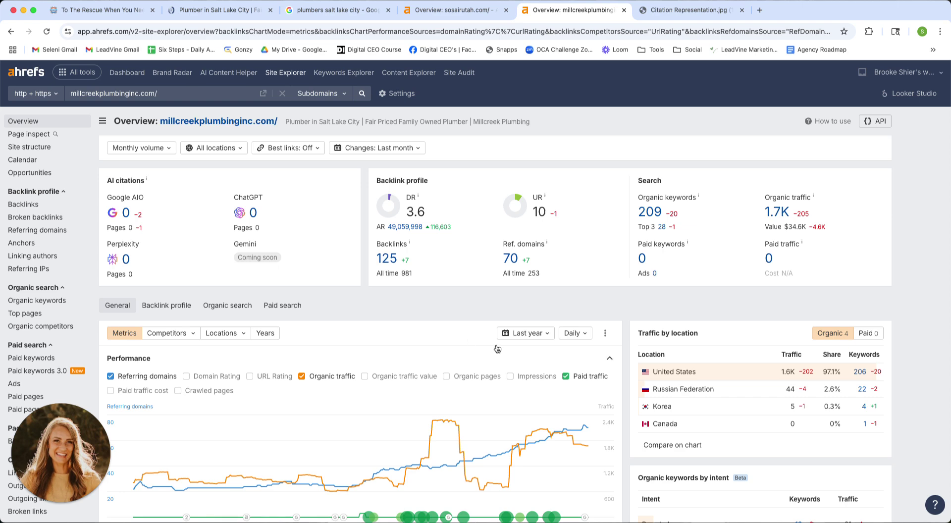
pyautogui.click(96, 10)
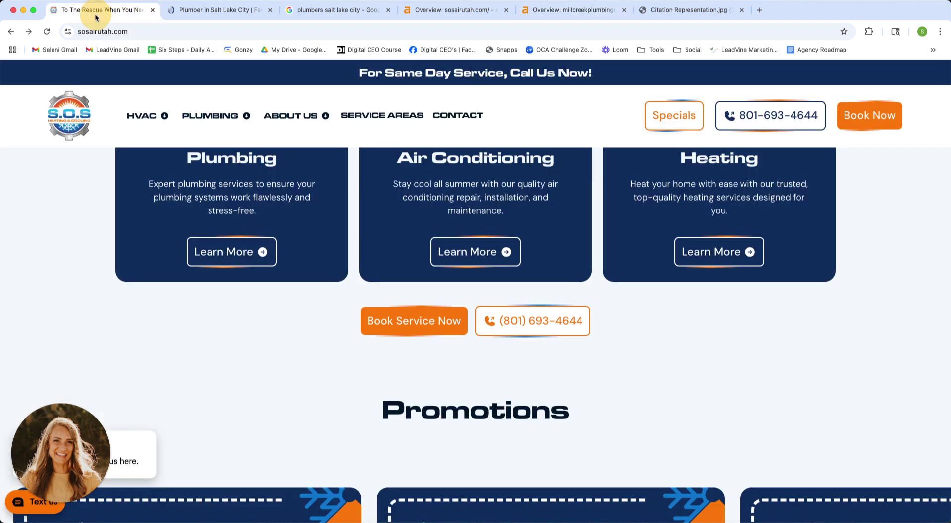
# - Review the S.O.S. homepage copy across the Plumbing card, the hero and the "How Can We Help You?" paragraph
pyautogui.scroll(5, 559, 284)
pyautogui.scroll(-3, 558, 285)
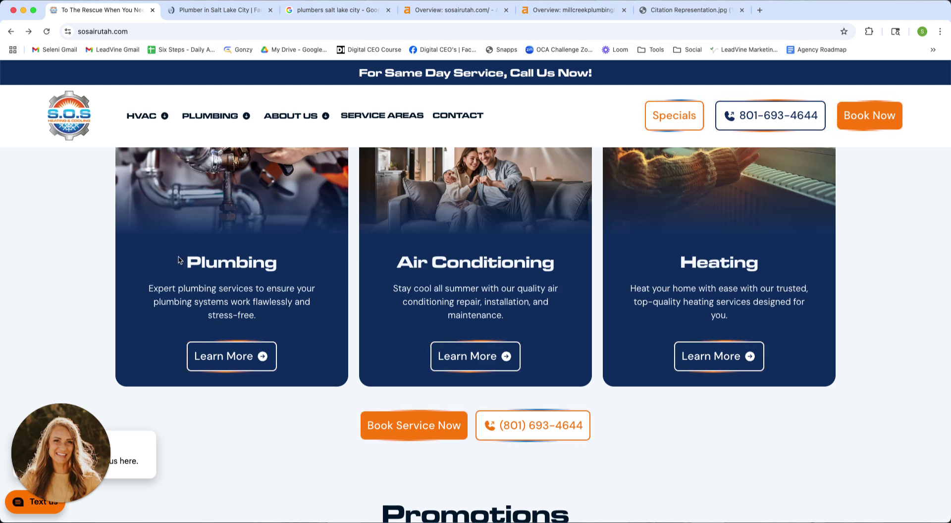
pyautogui.moveTo(186, 262); pyautogui.dragTo(333, 322)
pyautogui.scroll(10, 339, 312)
pyautogui.scroll(-7, 342, 294)
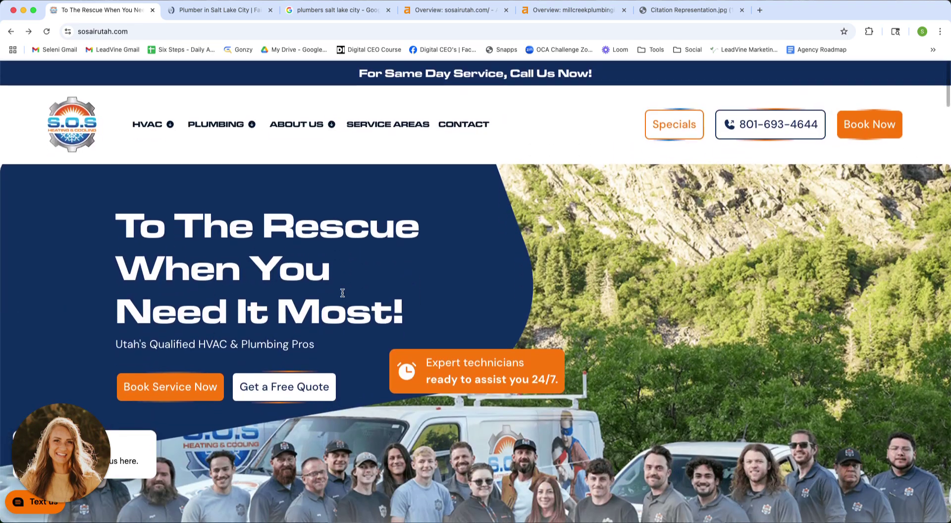
pyautogui.scroll(2, 346, 297)
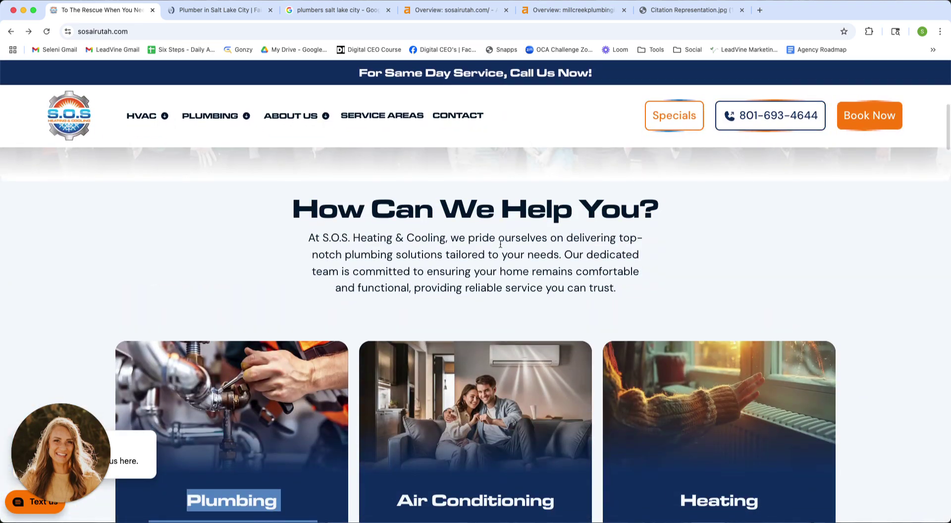
pyautogui.moveTo(350, 240); pyautogui.dragTo(437, 255)
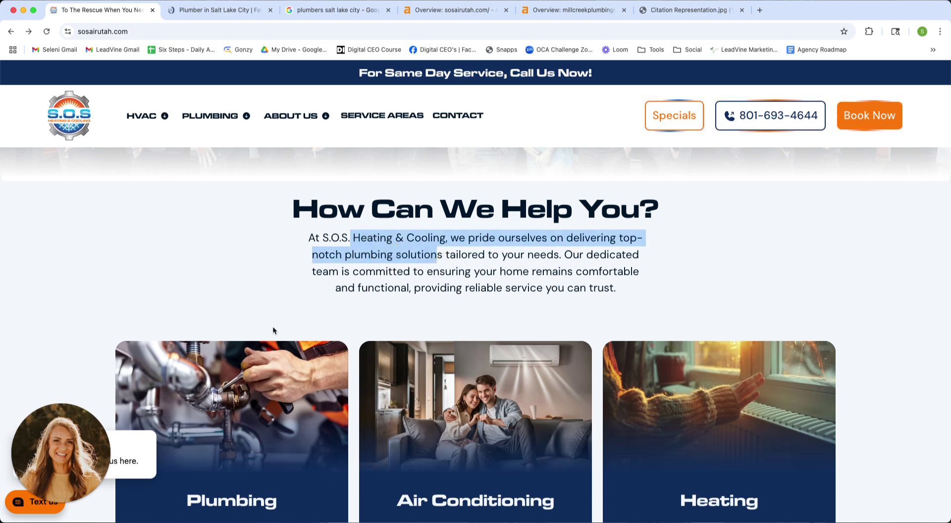
pyautogui.click(262, 298)
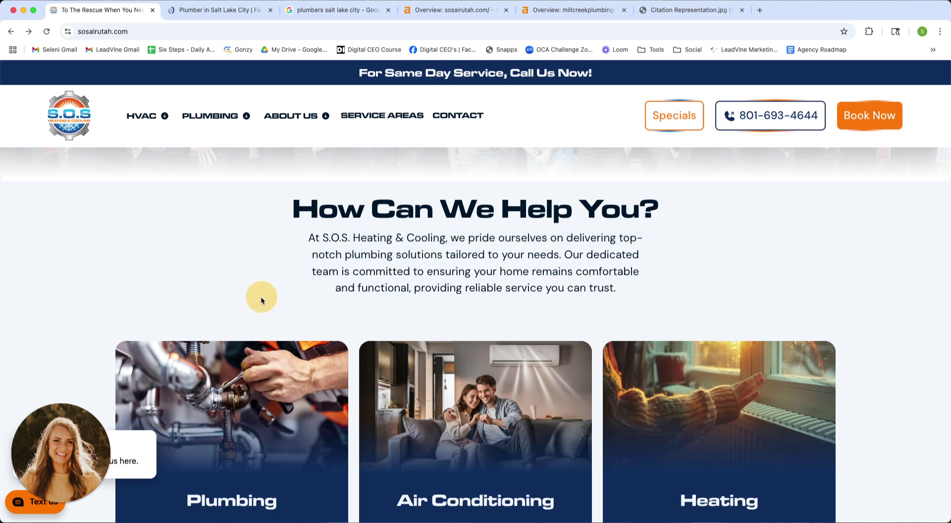
pyautogui.scroll(10, 584, 389)
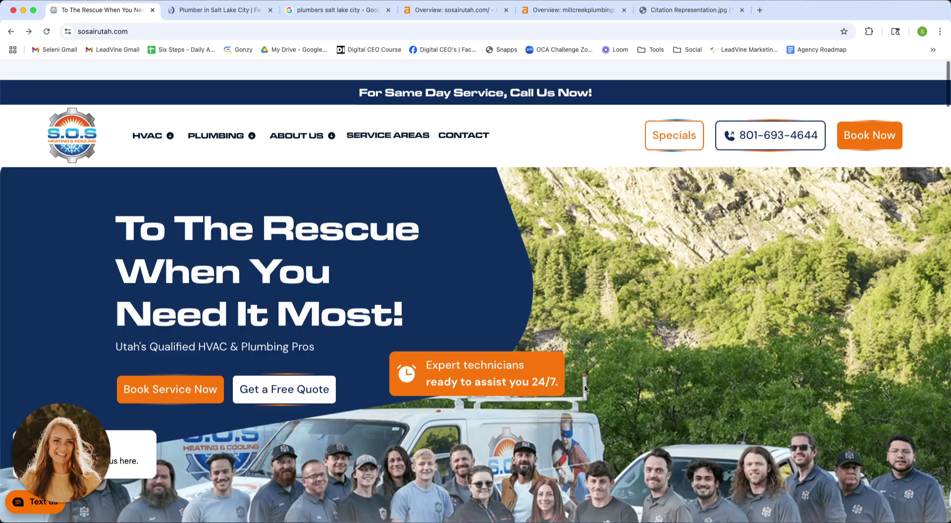
# - Look at the Millcreek Plumbing homepage, and check the organic keywords and organic traffic in the Ahrefs overview of millcreekplumbinginc.com
pyautogui.click(225, 11)
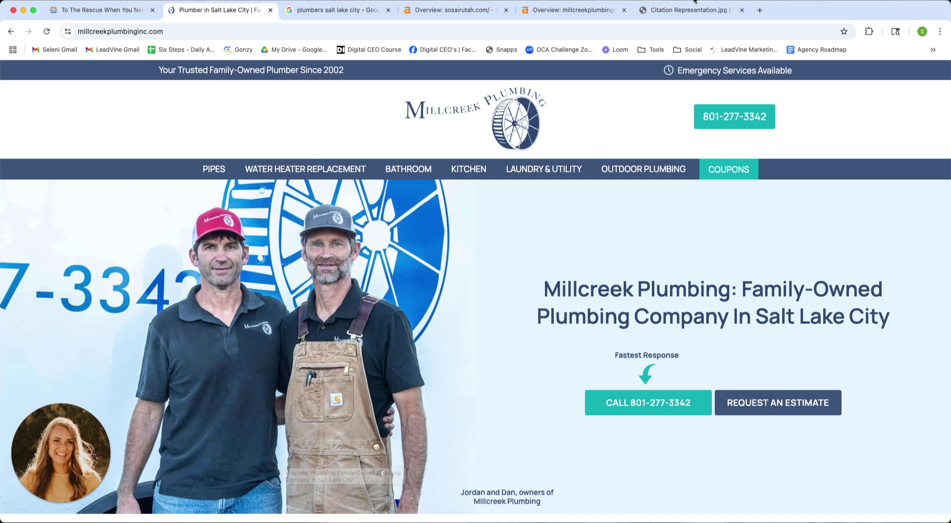
pyautogui.click(564, 10)
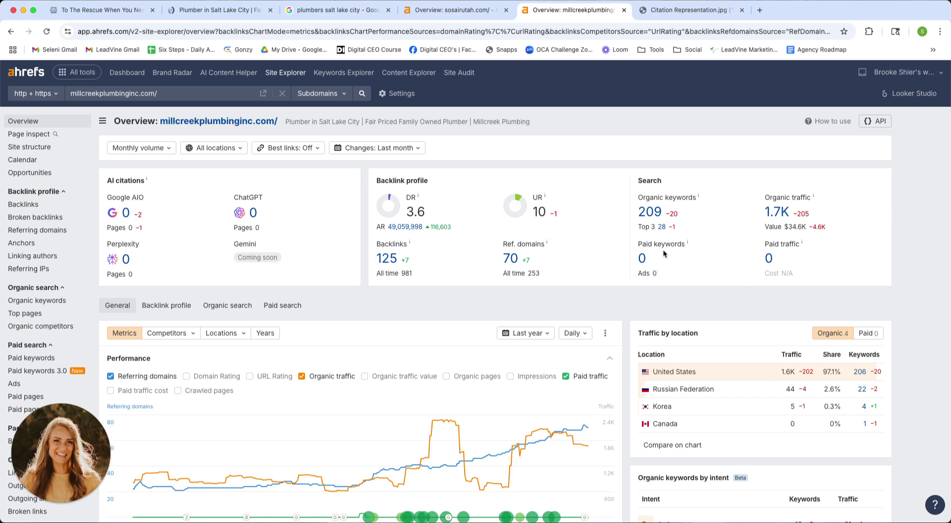
pyautogui.moveTo(636, 199); pyautogui.dragTo(686, 223)
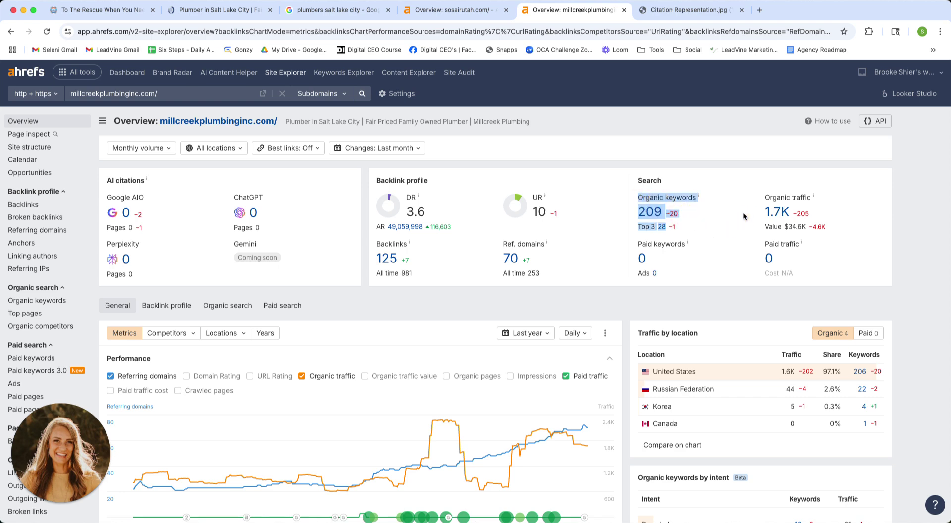
pyautogui.moveTo(763, 199); pyautogui.dragTo(833, 238)
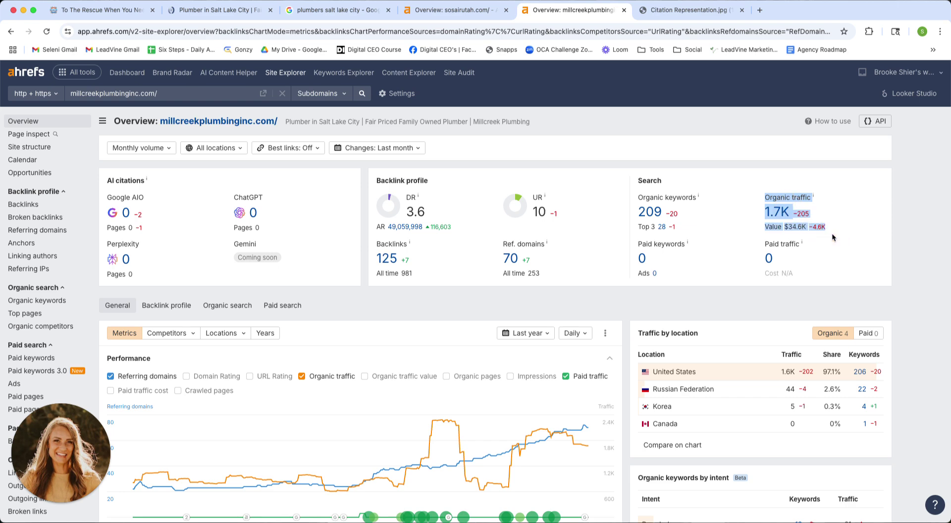
# - Open millcreekplumbinginc.com's organic keywords report and check the search volumes of "plumbers salt lake city" and "plumber salt lake city"
pyautogui.click(654, 212)
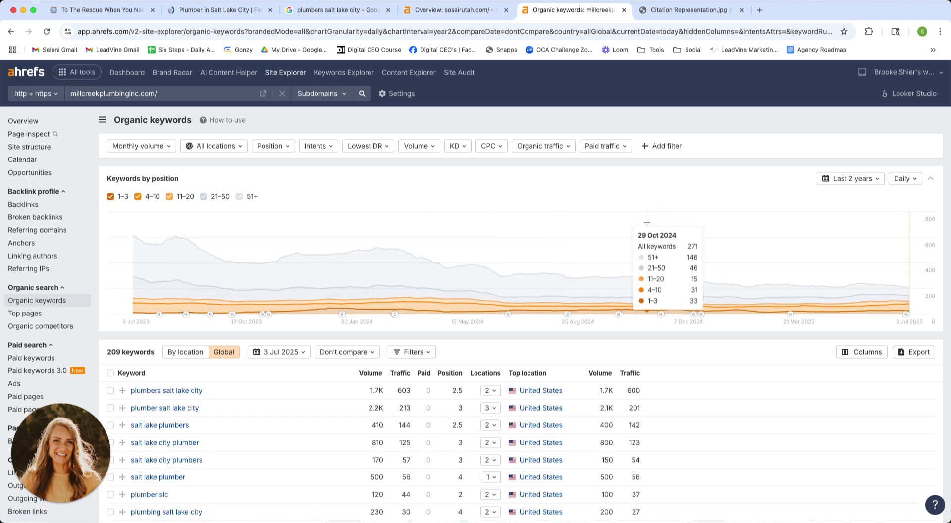
pyautogui.scroll(-5, 651, 223)
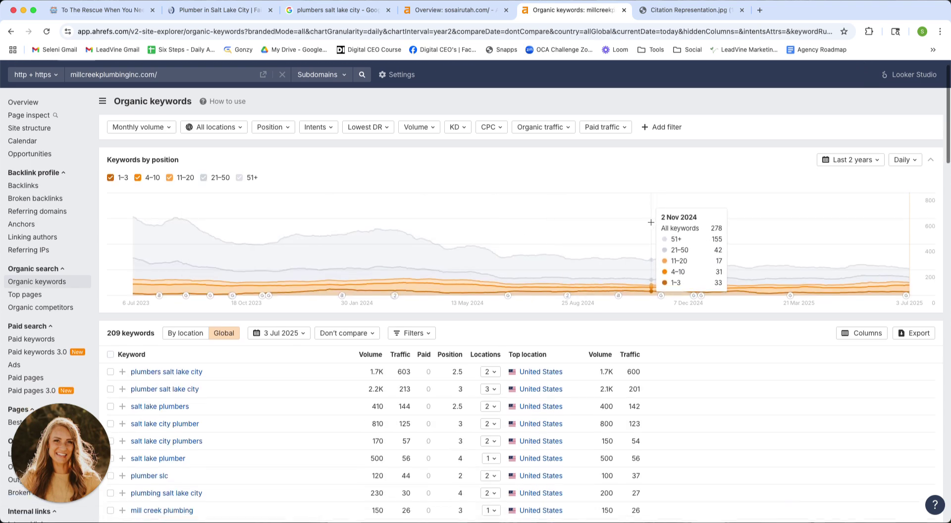
pyautogui.scroll(-2, 650, 222)
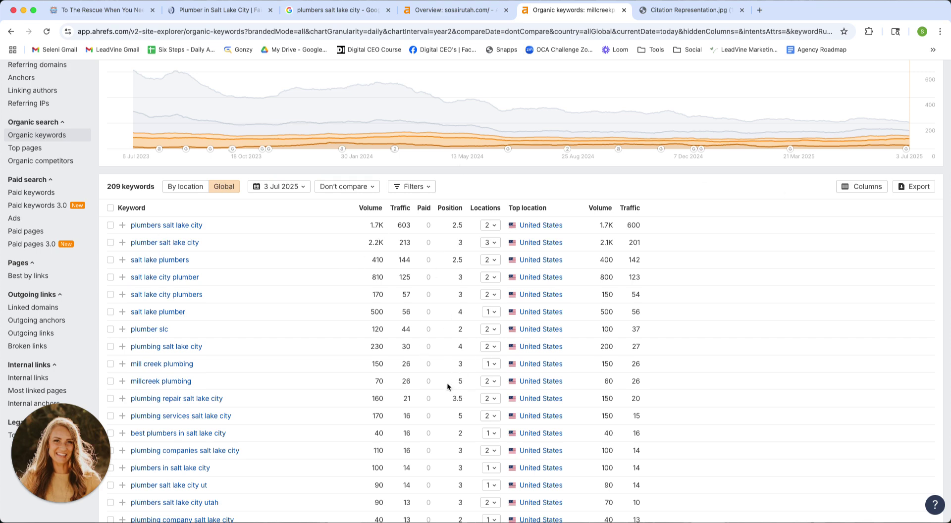
pyautogui.moveTo(232, 226); pyautogui.dragTo(130, 231)
pyautogui.moveTo(384, 226); pyautogui.dragTo(366, 226)
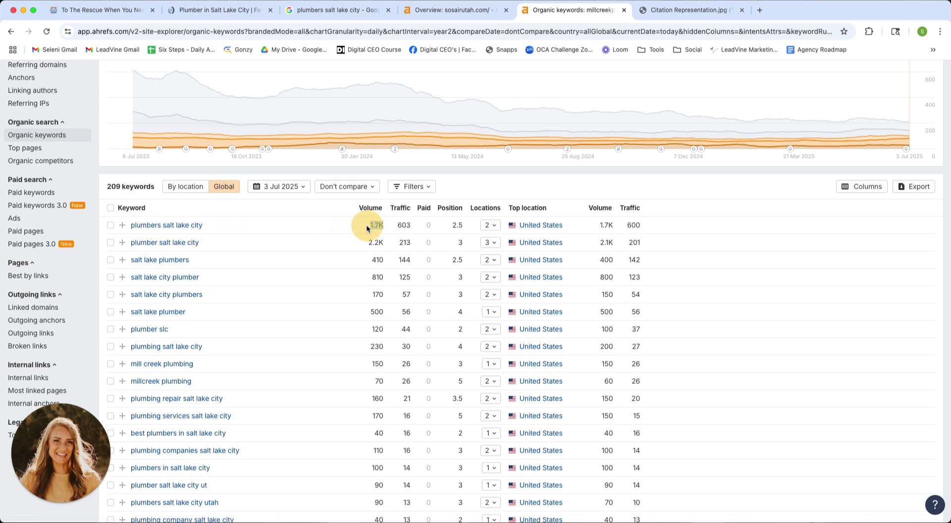
pyautogui.moveTo(236, 243); pyautogui.dragTo(135, 243)
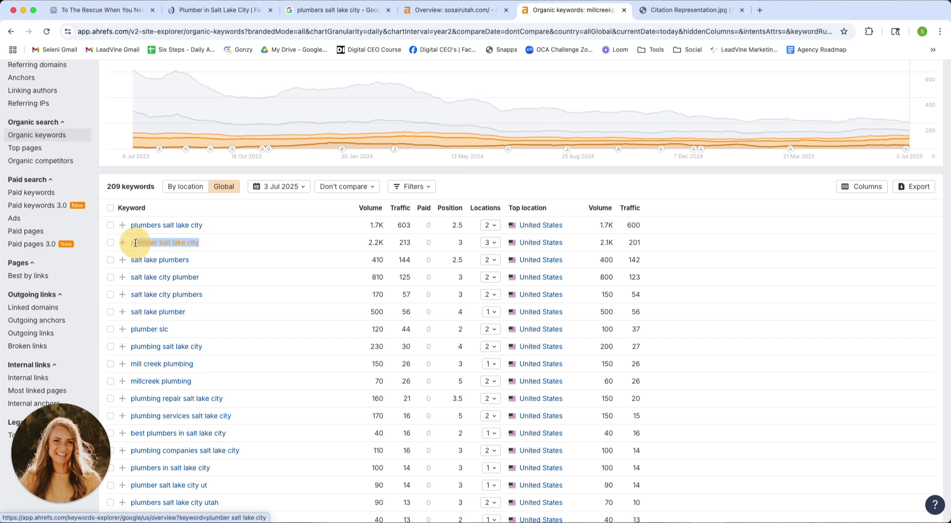
pyautogui.moveTo(396, 243); pyautogui.dragTo(347, 241)
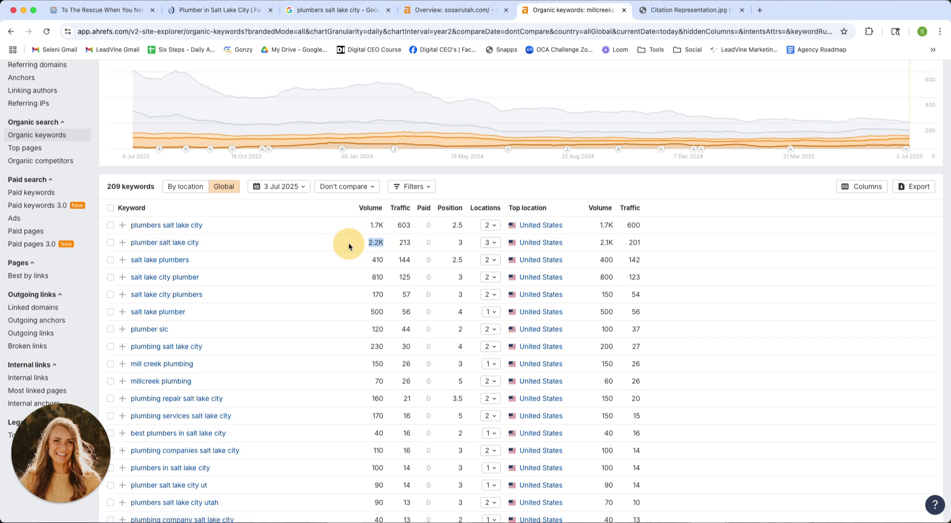
# - Check the volumes of "salt lake plumbers", "salt lake city plumber" and "salt lake plumber", and review the rows down to "mill creek plumbing"
pyautogui.moveTo(393, 265); pyautogui.dragTo(130, 261)
pyautogui.moveTo(390, 277); pyautogui.dragTo(135, 280)
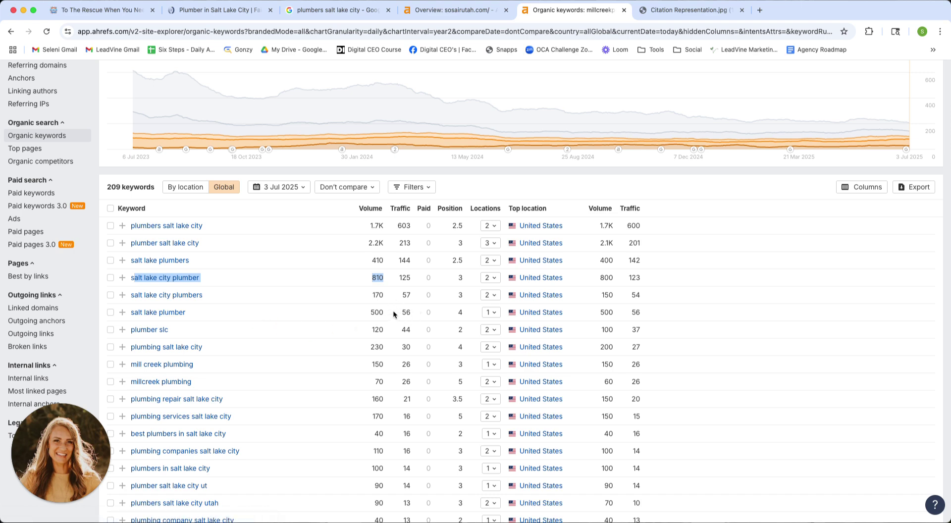
pyautogui.moveTo(393, 311); pyautogui.dragTo(125, 313)
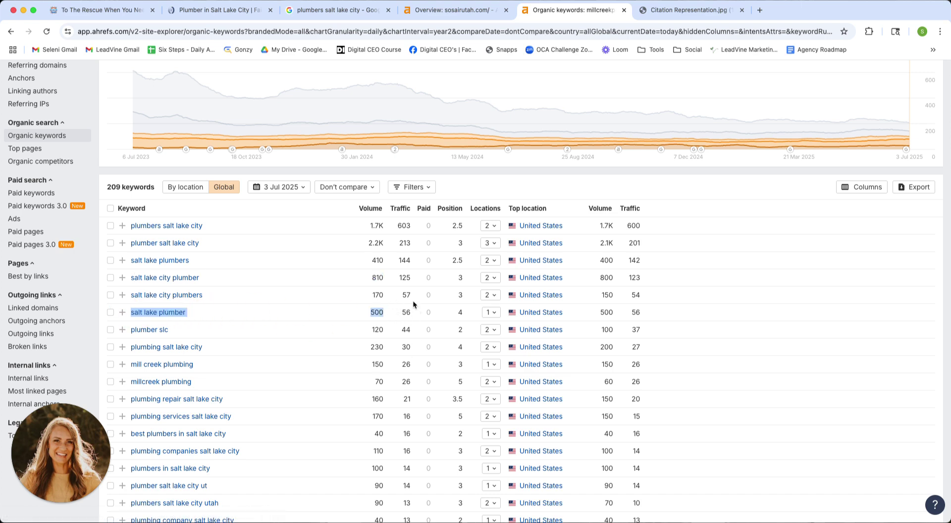
pyautogui.moveTo(367, 226); pyautogui.dragTo(378, 366)
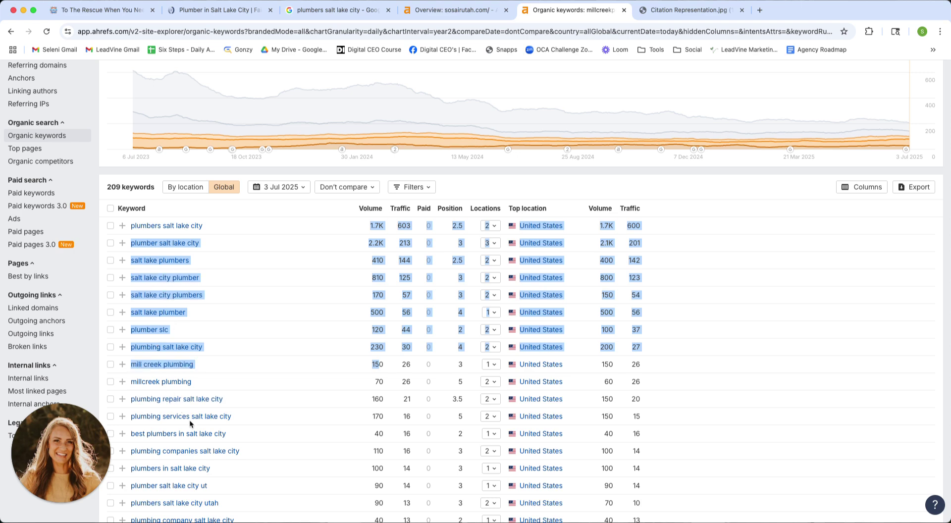
pyautogui.click(322, 212)
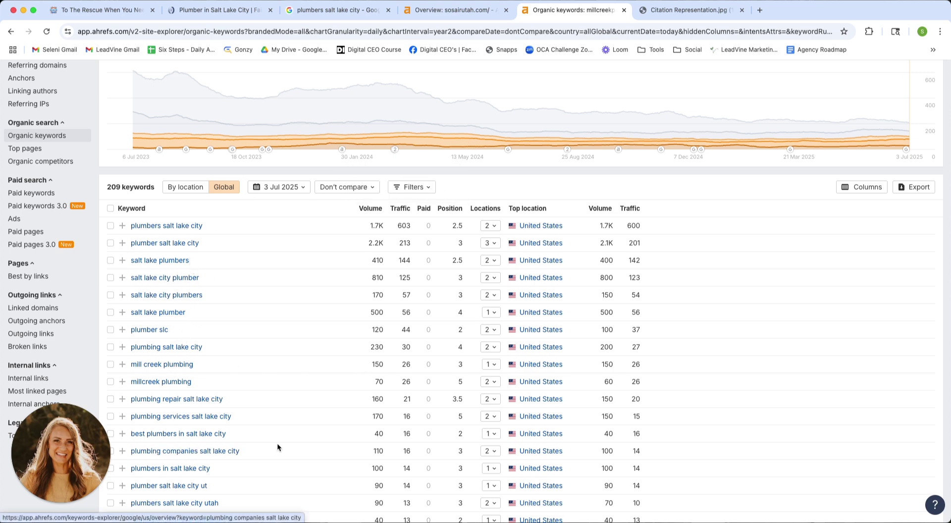
# - Check the organic keywords and organic traffic in the Ahrefs overview of sosairutah.com
pyautogui.click(474, 10)
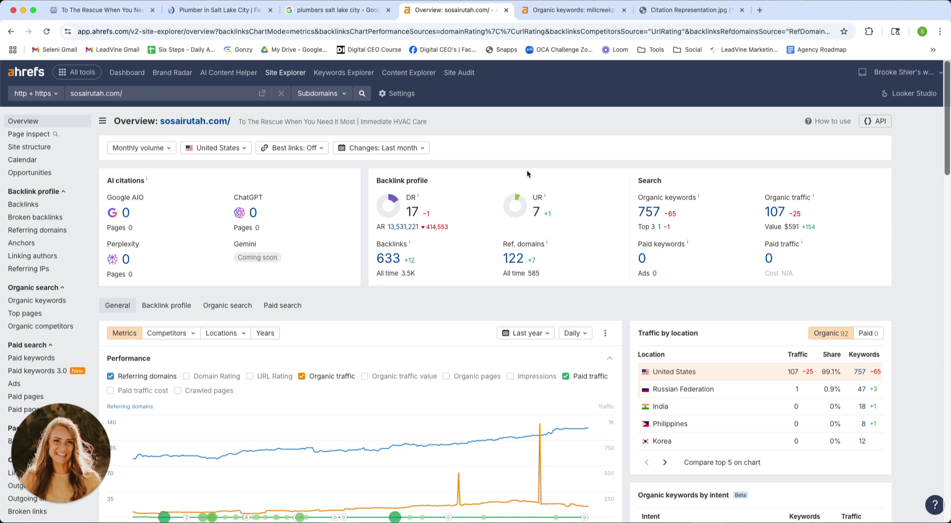
pyautogui.moveTo(637, 198); pyautogui.dragTo(692, 225)
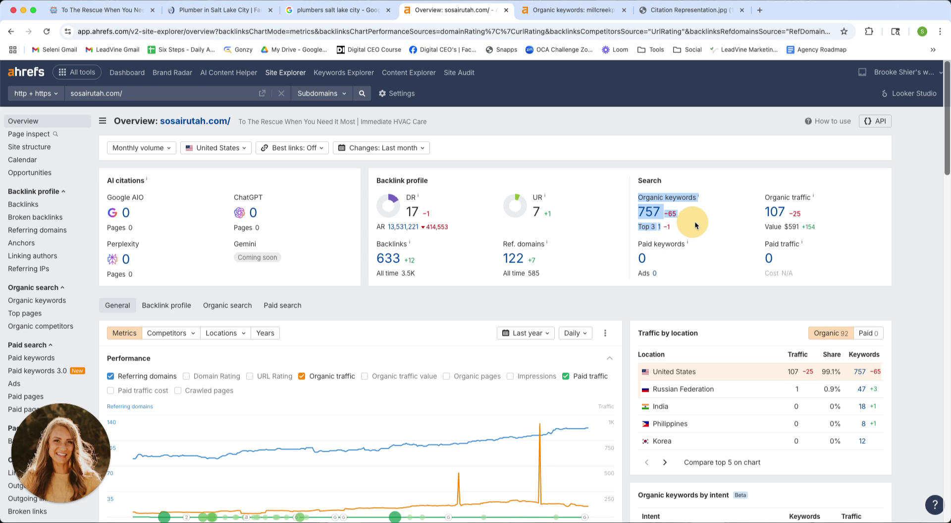
pyautogui.moveTo(764, 195); pyautogui.dragTo(830, 230)
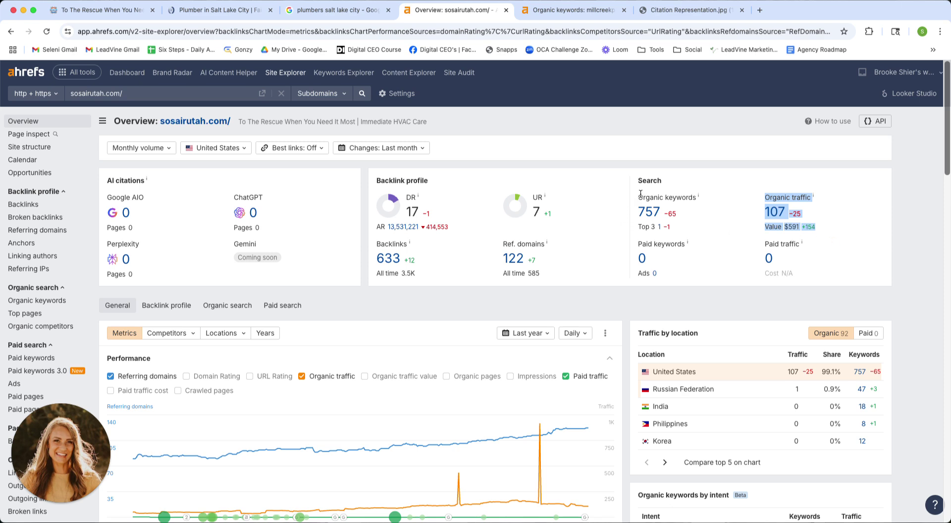
pyautogui.moveTo(640, 193); pyautogui.dragTo(687, 227)
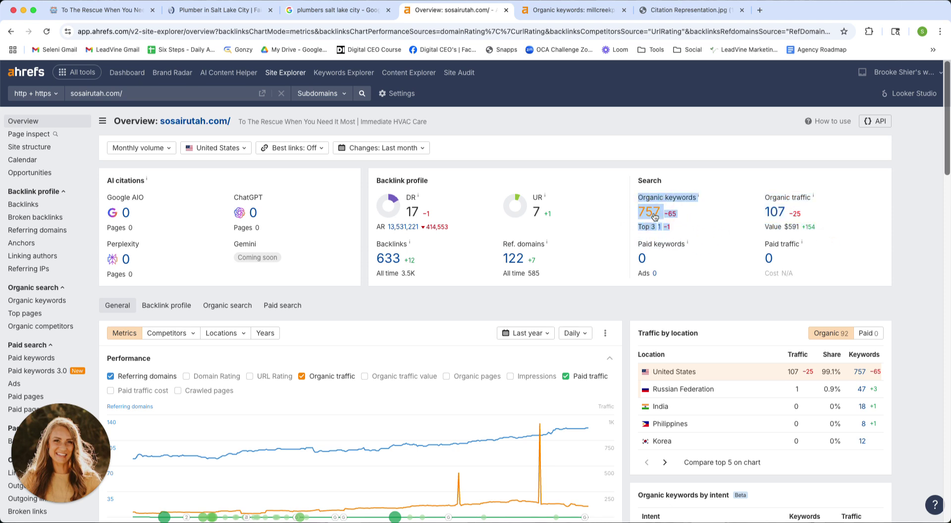
# - Open sosairutah.com's organic keywords report, examine the "sos heating and cooling" row, and compare the list with Millcreek Plumbing's keywords
pyautogui.click(654, 217)
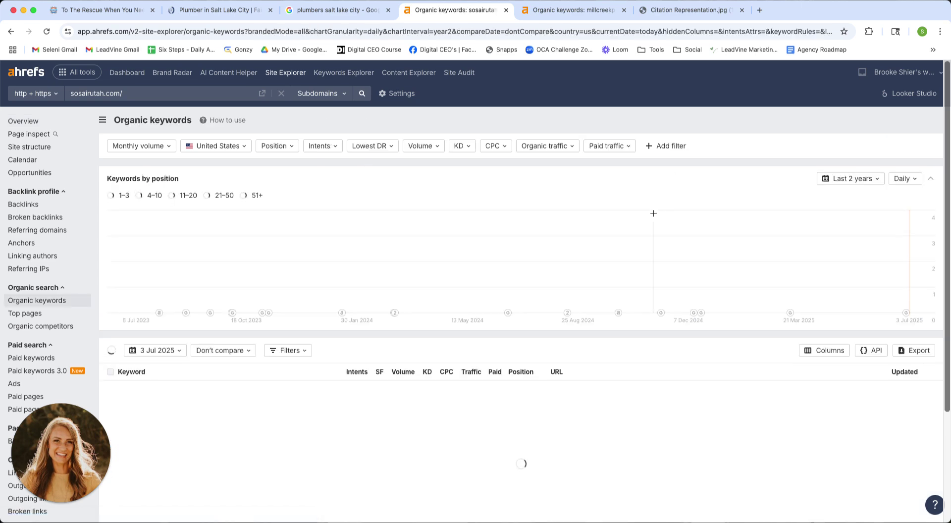
pyautogui.scroll(-4, 598, 313)
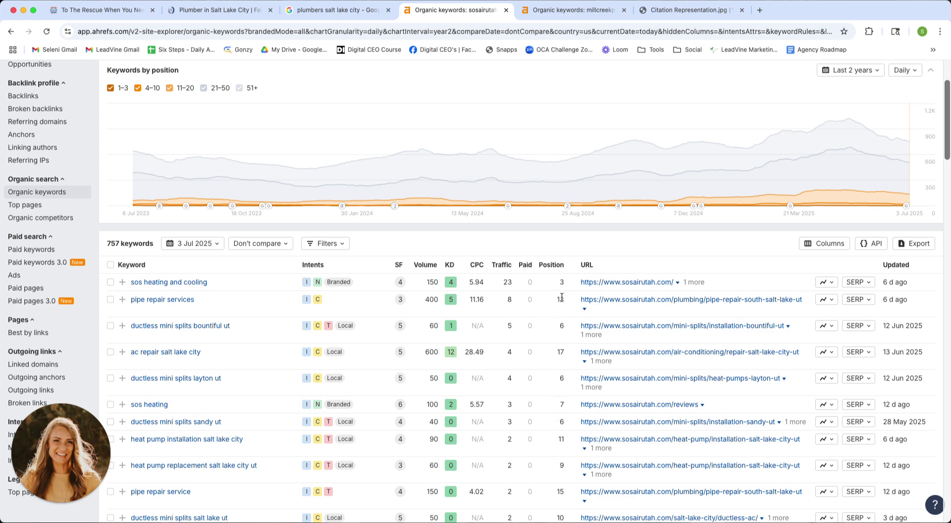
pyautogui.moveTo(571, 286); pyautogui.dragTo(124, 286)
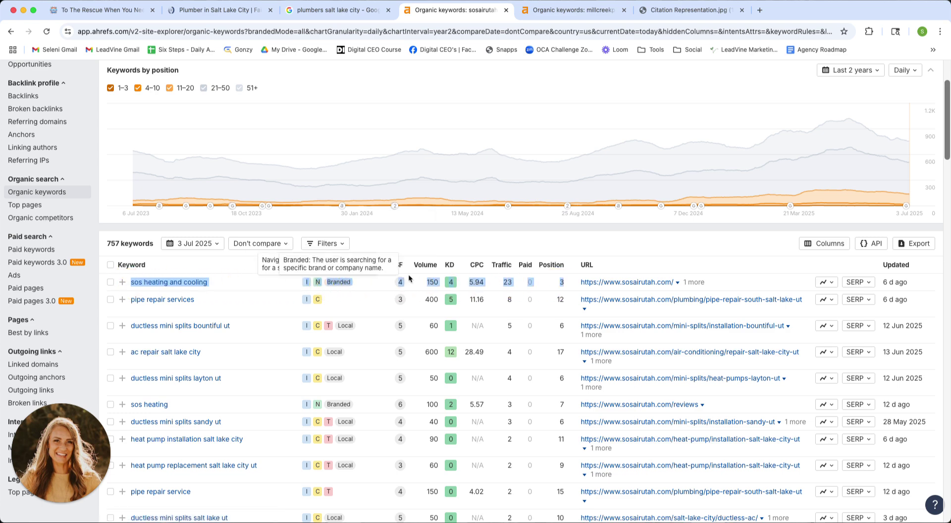
pyautogui.click(232, 286)
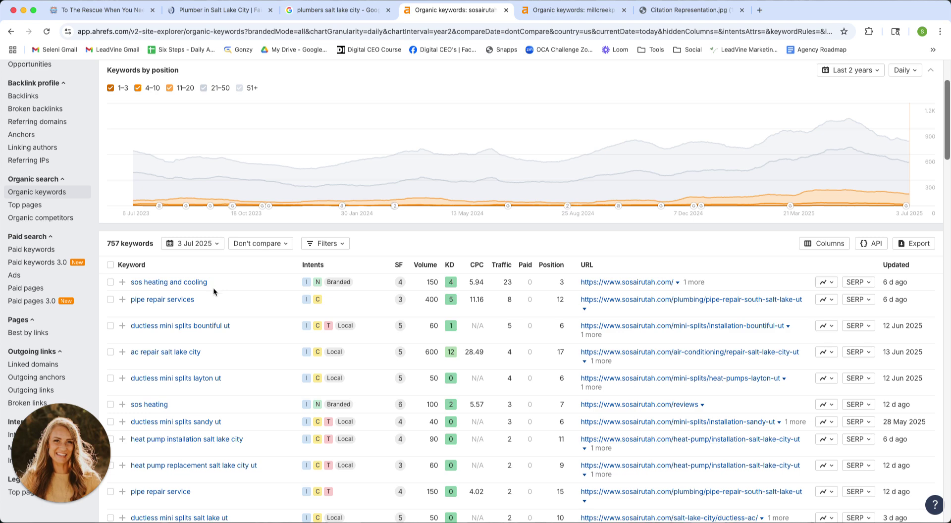
pyautogui.click(574, 12)
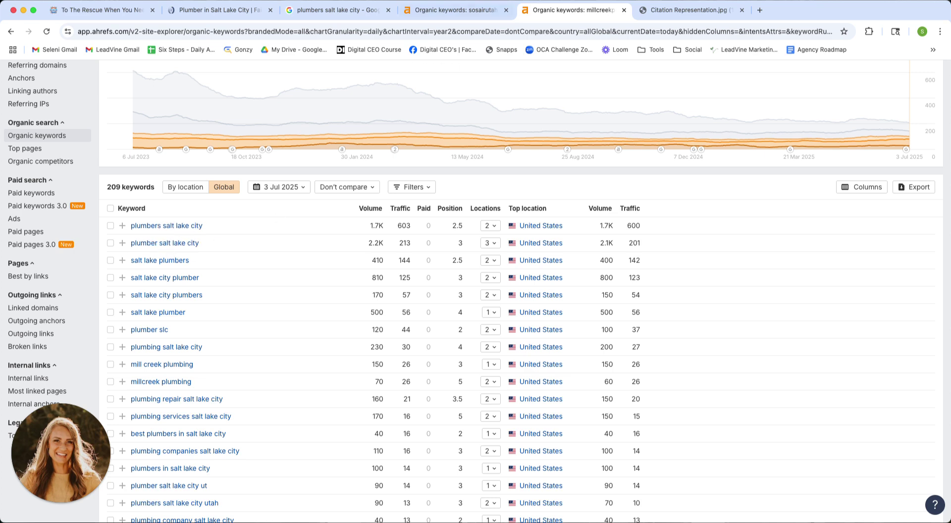
pyautogui.click(449, 10)
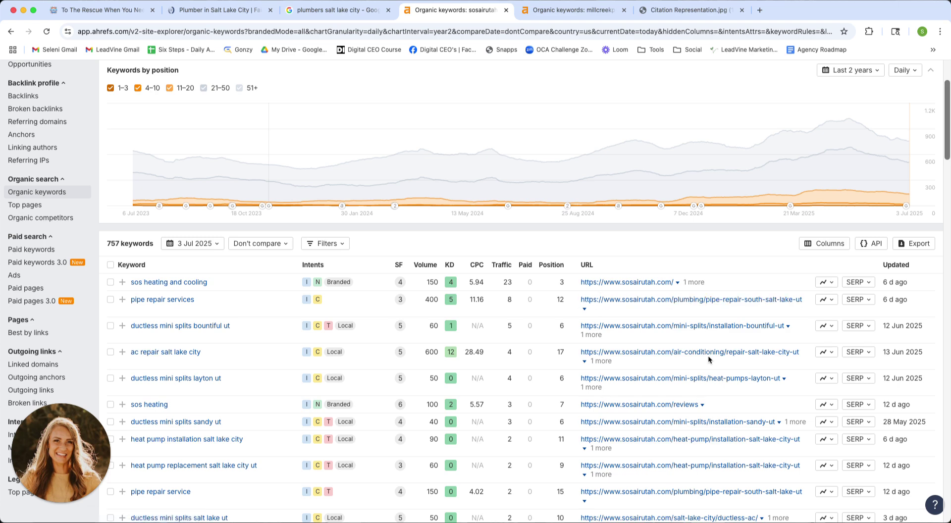
# - Filter sosairutah.com's organic keywords to those containing the phrase "salt lake city" and show the results
pyautogui.scroll(1, 688, 375)
pyautogui.click(666, 100)
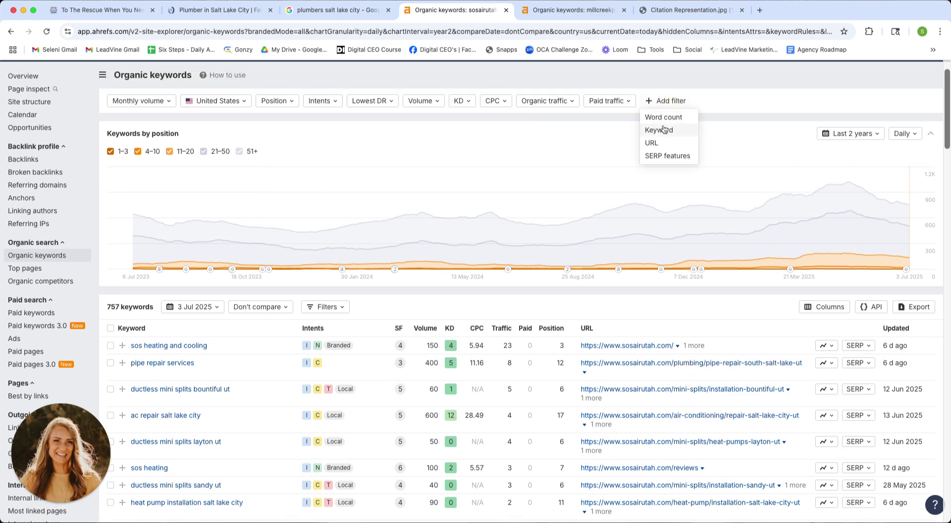
pyautogui.click(660, 128)
pyautogui.write('salt')
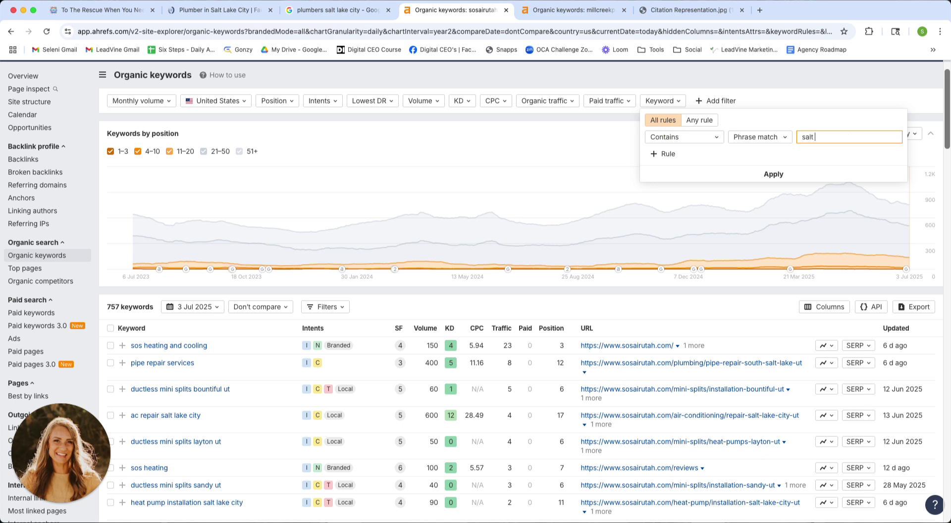
pyautogui.write(' lake city')
pyautogui.press('Return')
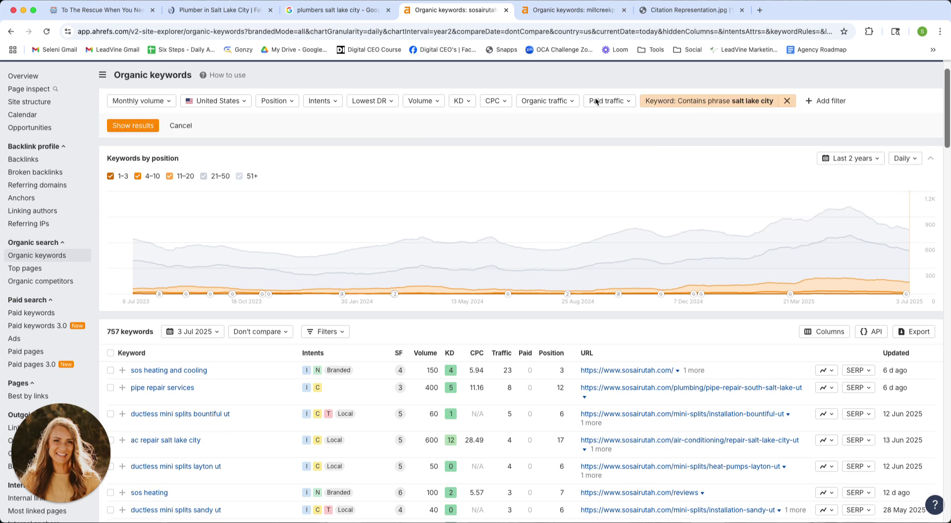
pyautogui.click(149, 126)
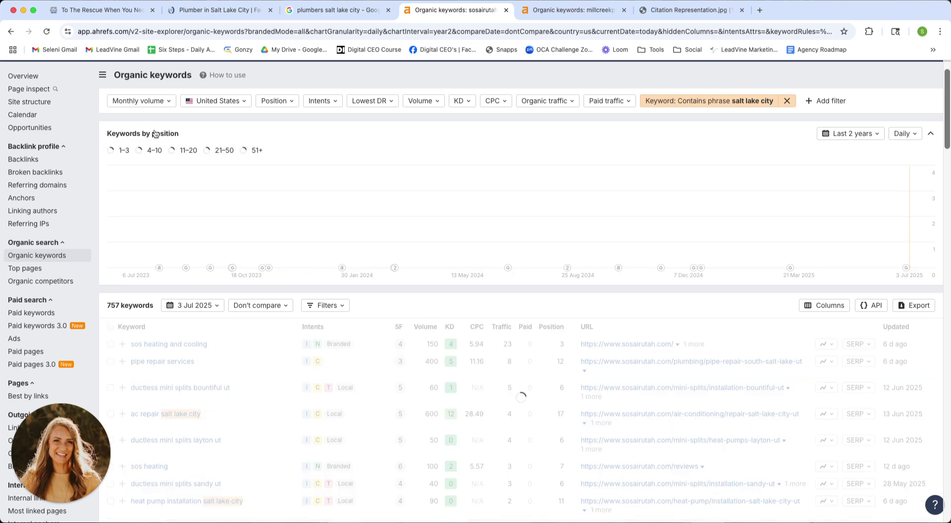
# - Search the filtered sosairutah.com keyword list for "plumb" and check the matching rows before returning to the list's start
pyautogui.hotkey('ctrl', 'f')
pyautogui.write('pl')
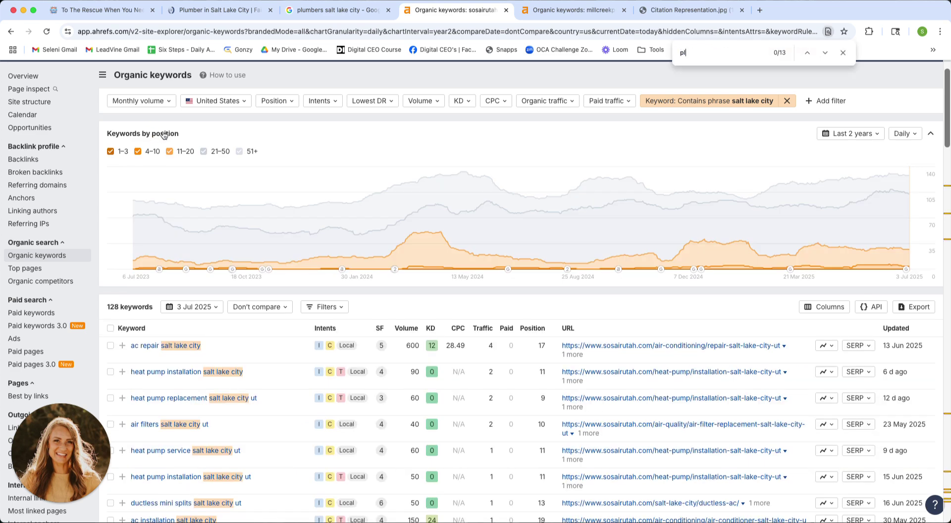
pyautogui.write('umbe')
pyautogui.press('BackSpace')
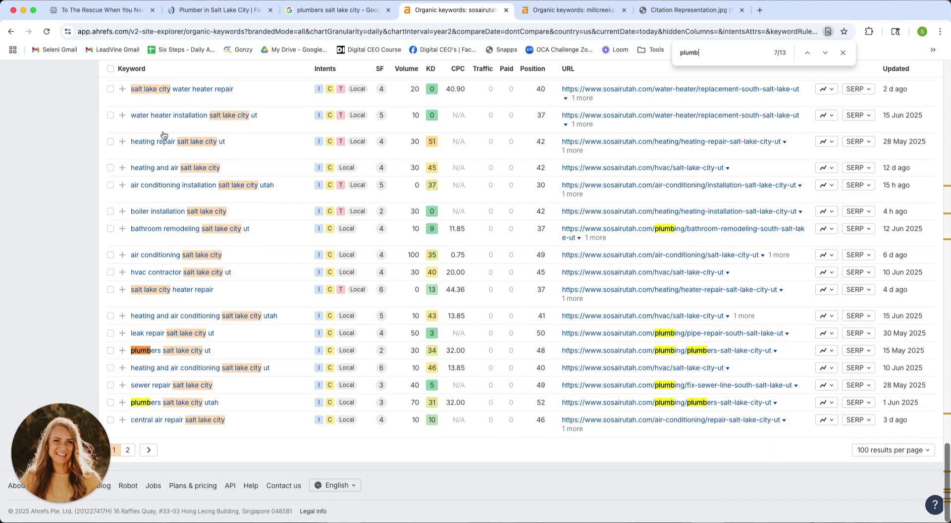
pyautogui.scroll(15, 578, 249)
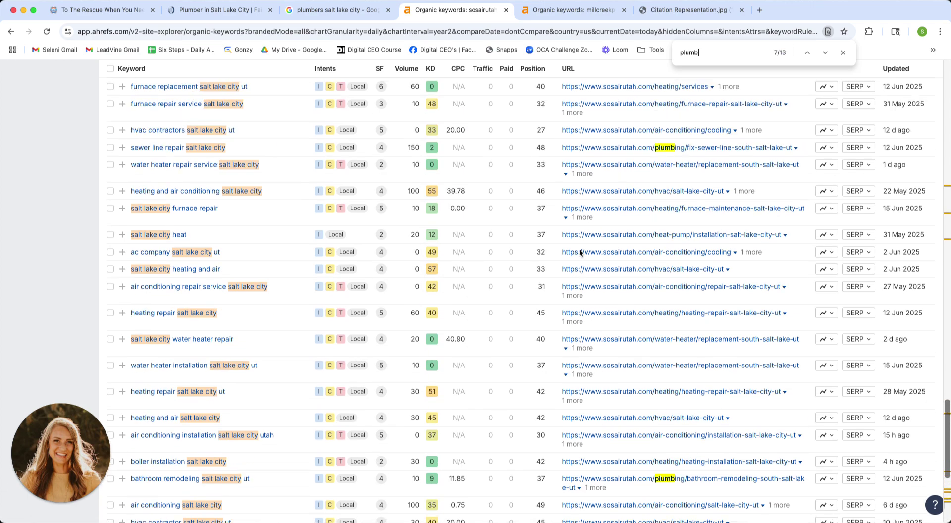
pyautogui.scroll(15, 586, 266)
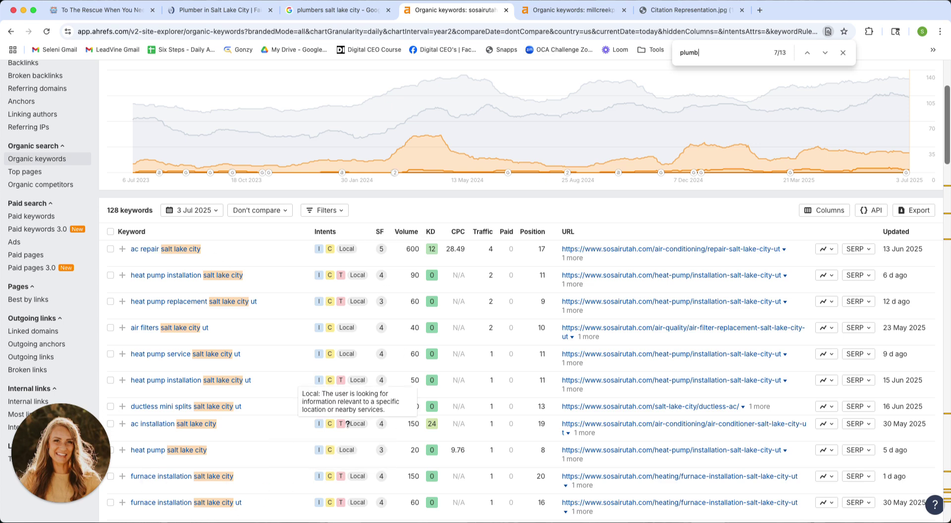
# - Examine the positions and ranking URLs of sosairutah.com's "salt lake city" keywords, from "ac repair salt lake city" through the end of the first results page
pyautogui.scroll(-2, 347, 426)
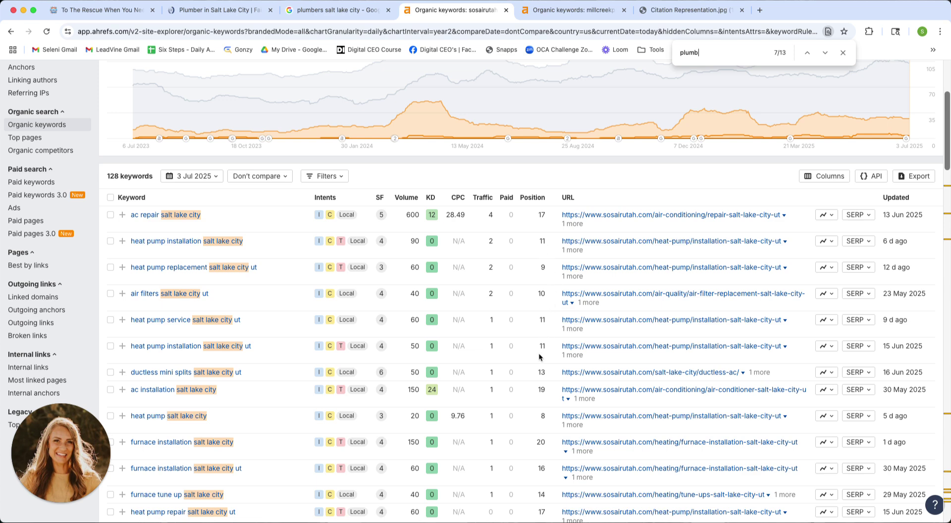
pyautogui.scroll(-5, 539, 369)
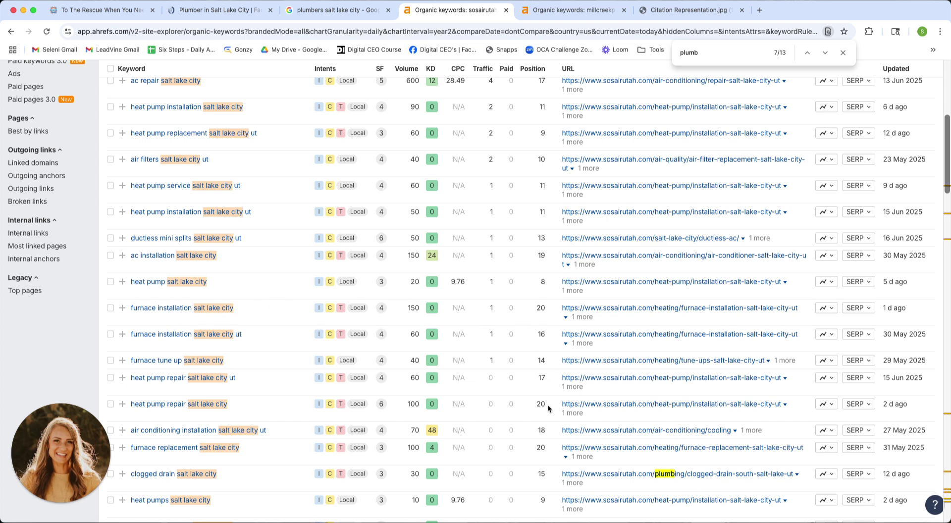
pyautogui.scroll(-5, 547, 404)
pyautogui.scroll(-6, 548, 404)
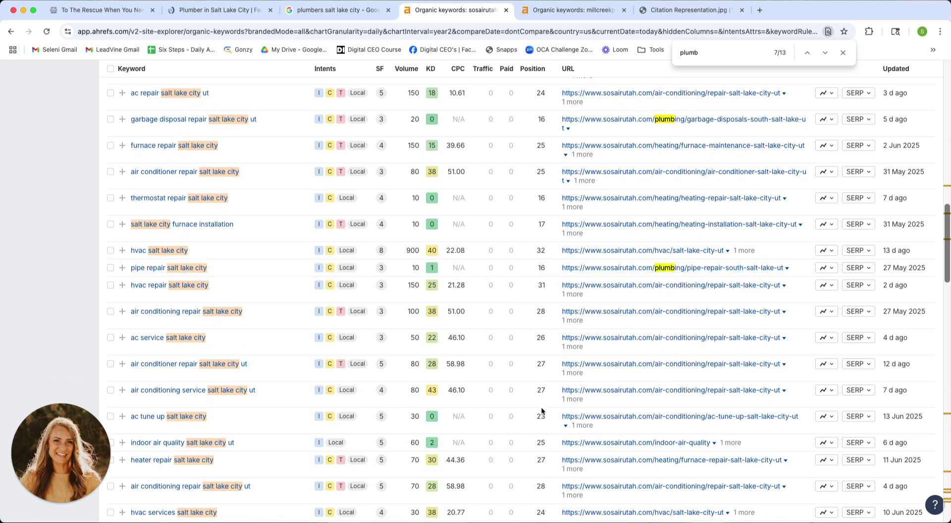
pyautogui.scroll(-2, 541, 410)
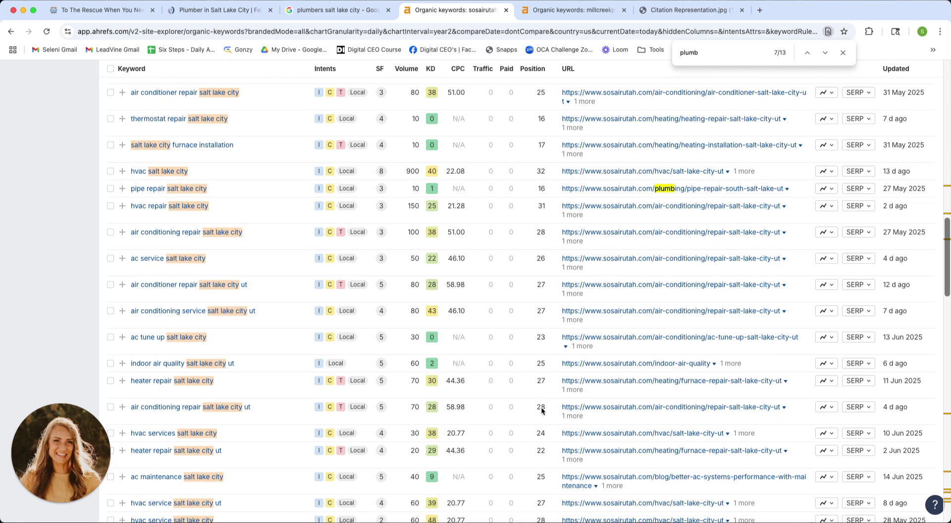
pyautogui.scroll(-15, 536, 410)
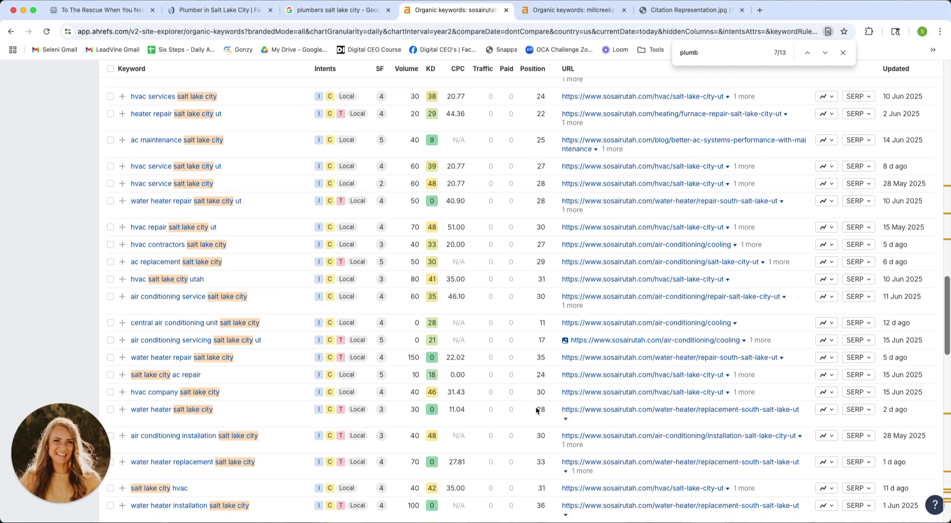
pyautogui.scroll(-6, 536, 410)
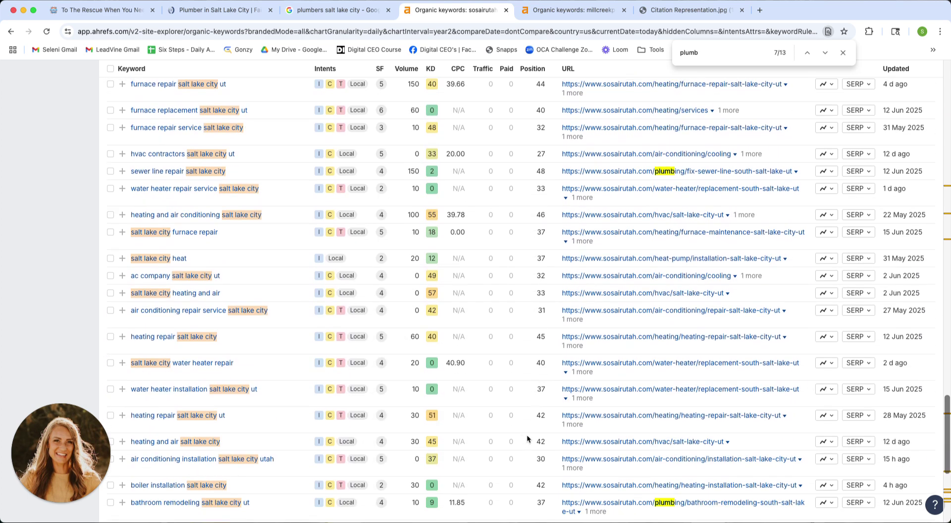
pyautogui.scroll(-6, 525, 427)
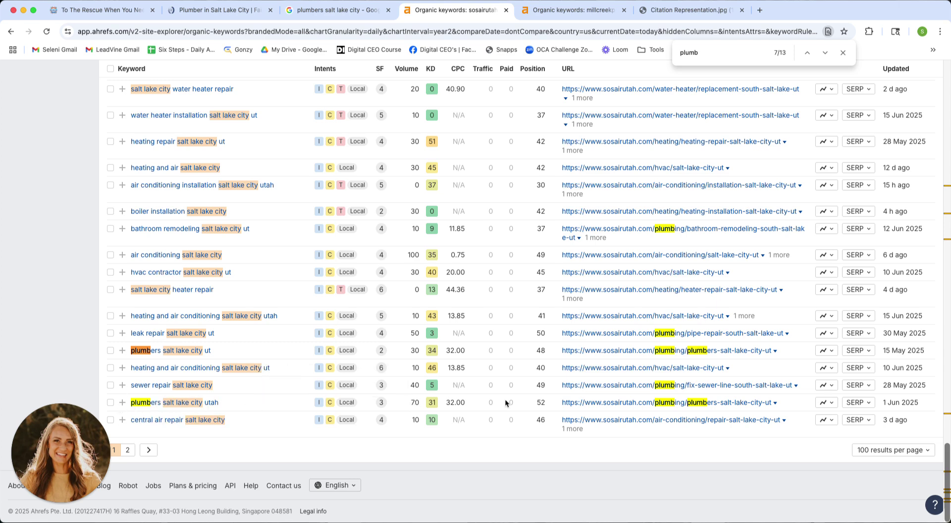
# - Open the second page of sosairutah.com's keyword results and highlight the "plumb" matches to check their volumes and positions
pyautogui.click(128, 450)
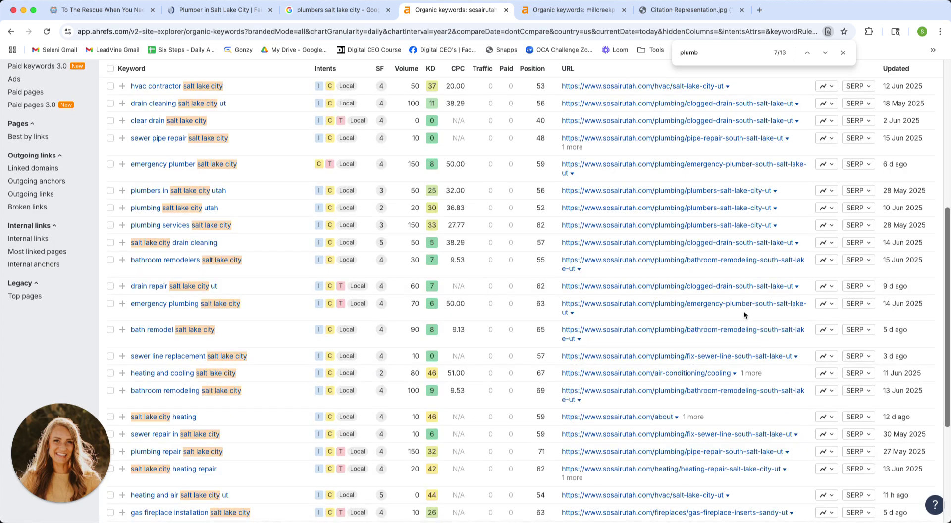
pyautogui.click(688, 53)
pyautogui.press('Return')
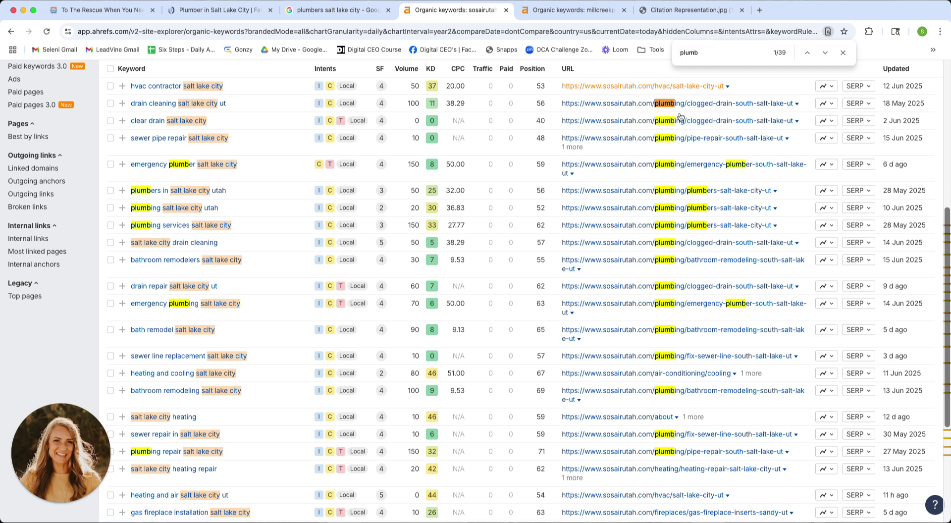
pyautogui.scroll(3, 681, 117)
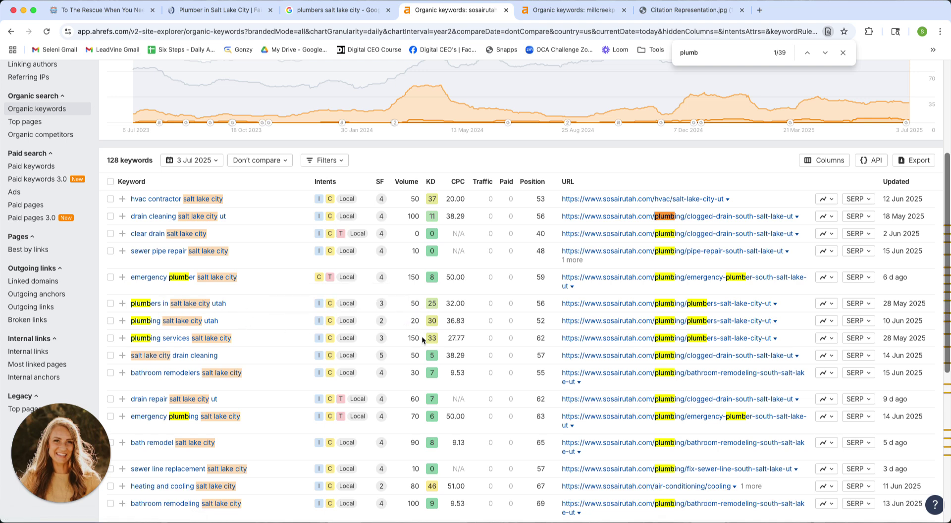
# - Compare with Millcreek Plumbing's organic keywords, checking the volumes of "plumbers salt lake city" and "plumber salt lake city"
pyautogui.click(567, 10)
pyautogui.click(567, 10)
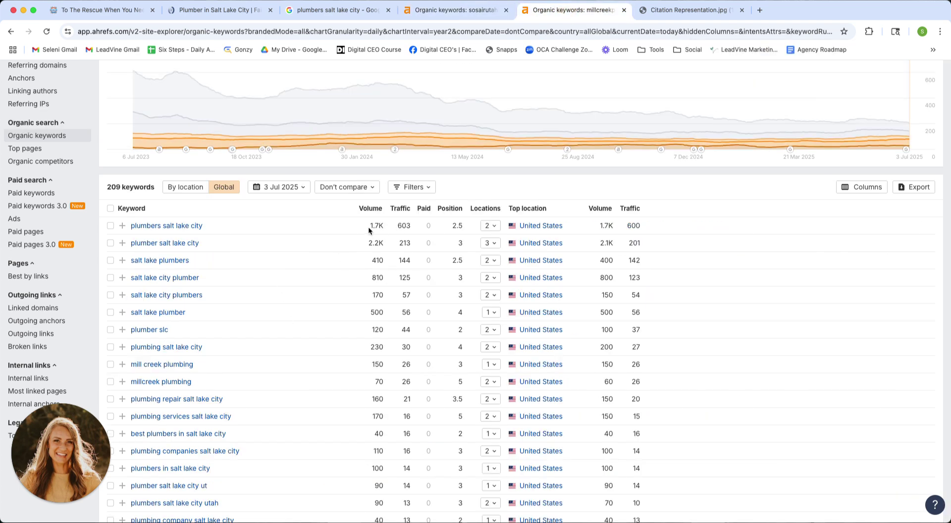
pyautogui.moveTo(367, 243); pyautogui.dragTo(391, 249)
# - Go back to sosairutah.com's first page of "salt lake city" keywords and review its position chart and top rows
pyautogui.click(466, 12)
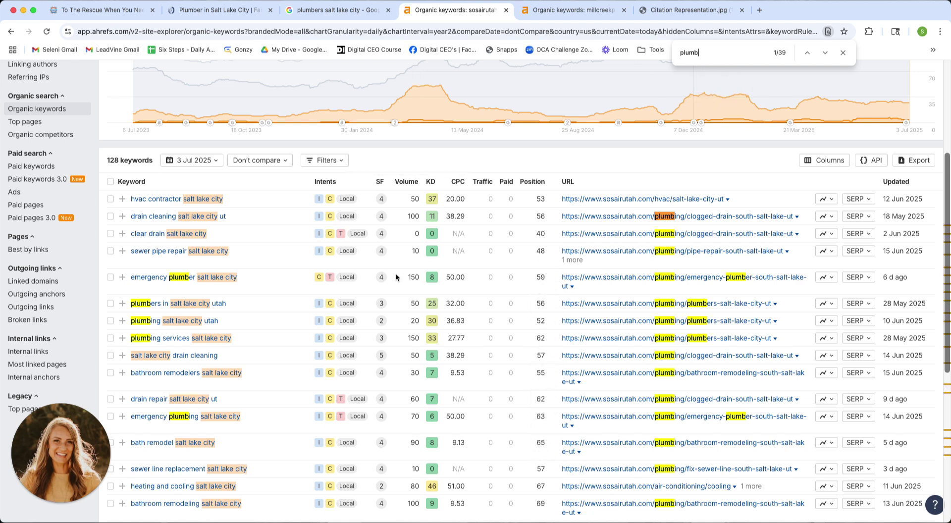
pyautogui.scroll(5, 480, 301)
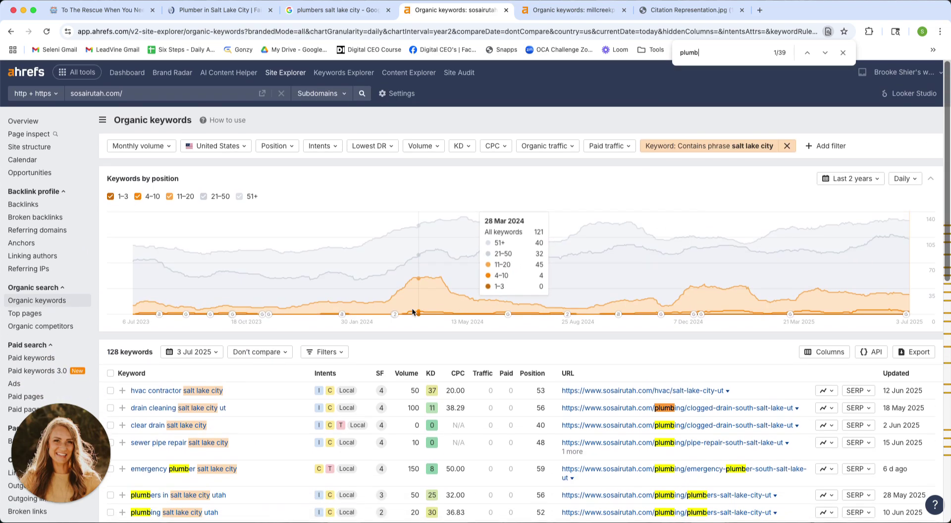
pyautogui.scroll(-10, 408, 309)
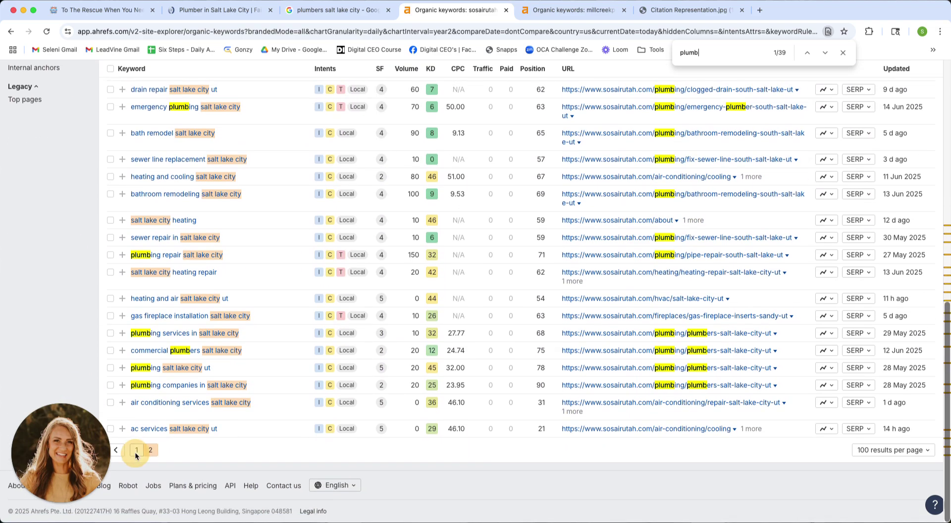
pyautogui.click(137, 450)
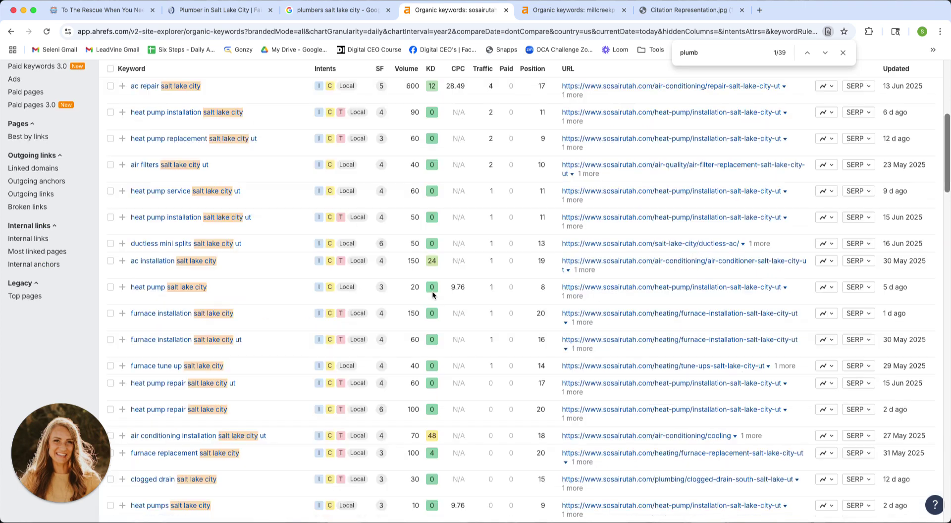
pyautogui.scroll(6, 457, 326)
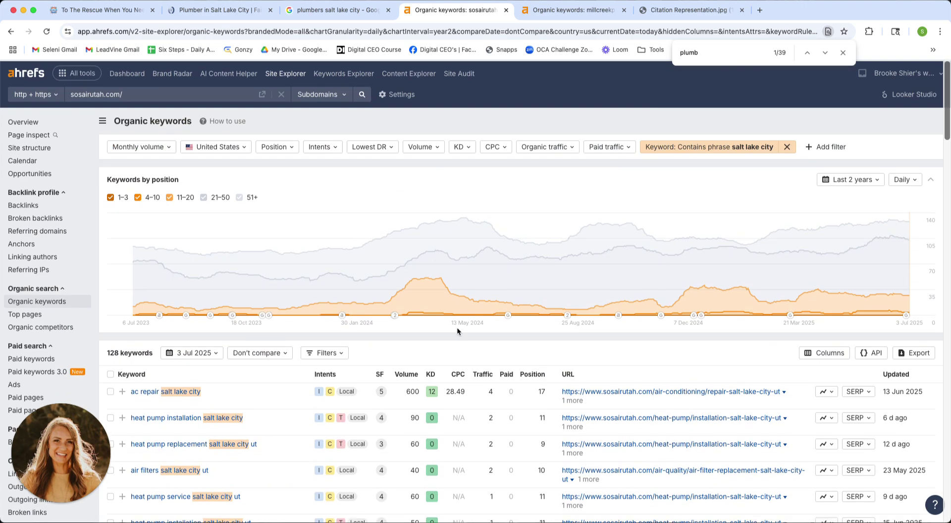
pyautogui.scroll(-4, 466, 335)
pyautogui.scroll(-1, 465, 334)
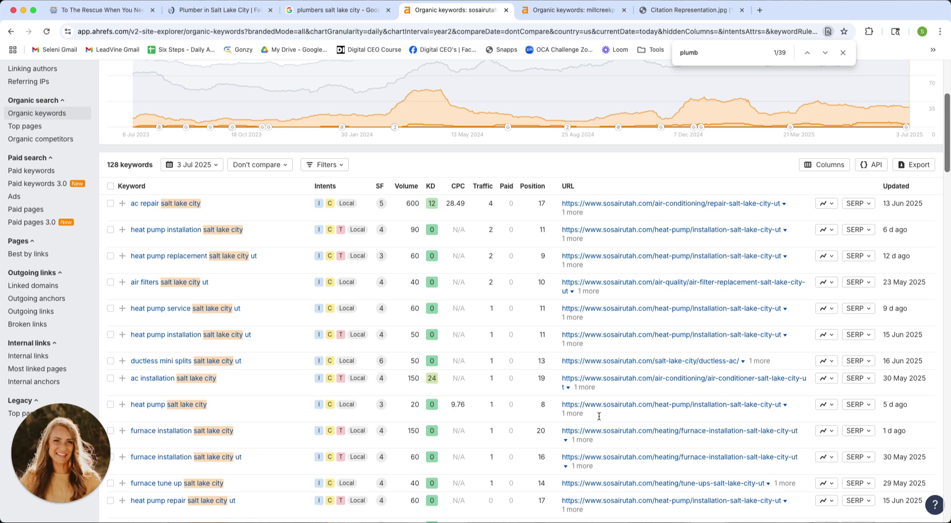
# - Review the S.O.S. Heating & Cooling homepage from the hero headline to the Plumbing, Air Conditioning and Heating service cards
pyautogui.click(86, 10)
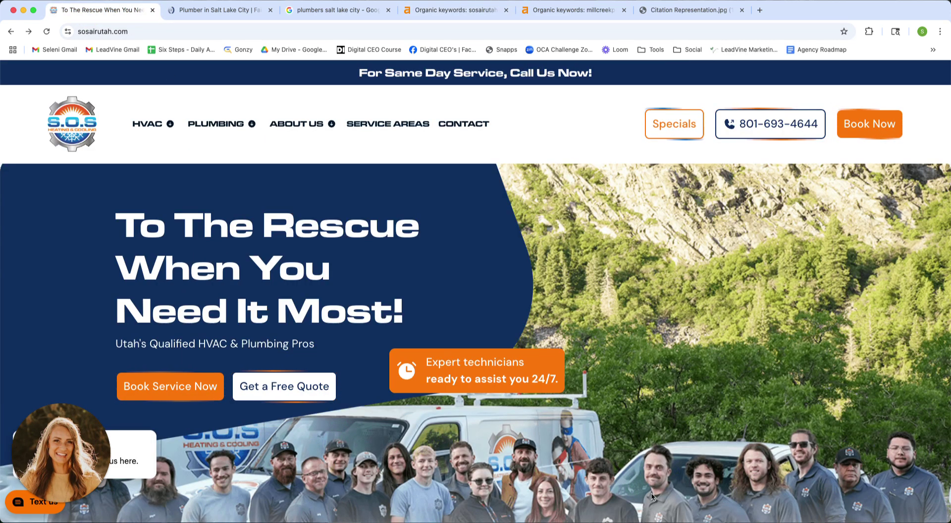
pyautogui.scroll(-3, 661, 403)
pyautogui.scroll(-5, 659, 403)
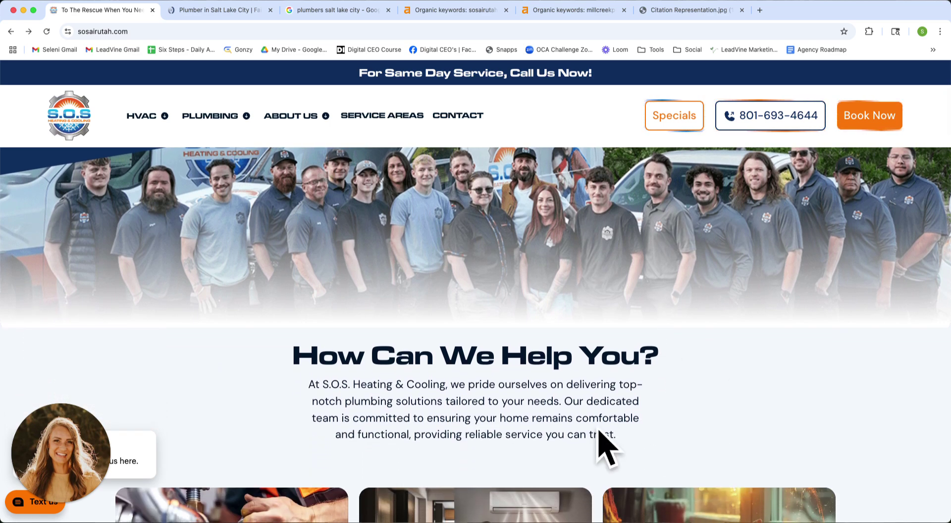
pyautogui.scroll(-5, 611, 440)
pyautogui.scroll(-2, 611, 439)
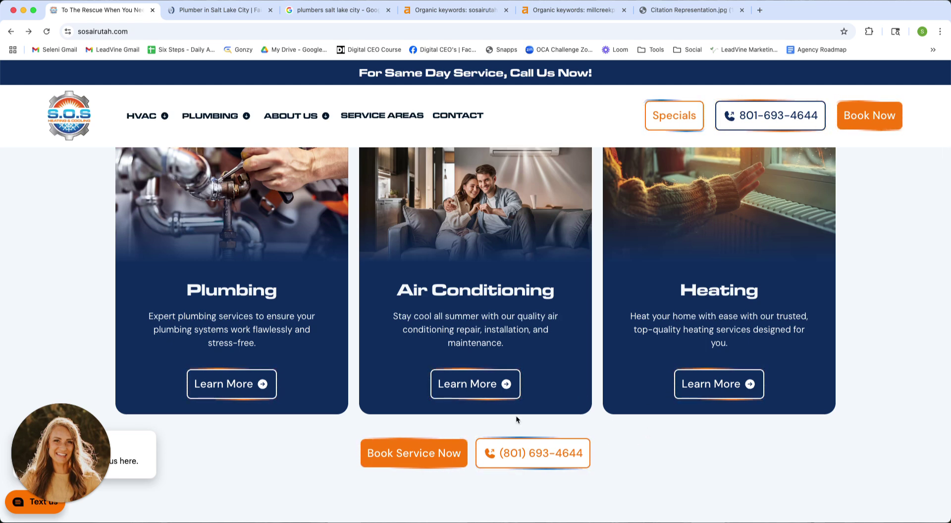
pyautogui.scroll(5, 516, 419)
pyautogui.scroll(7, 515, 434)
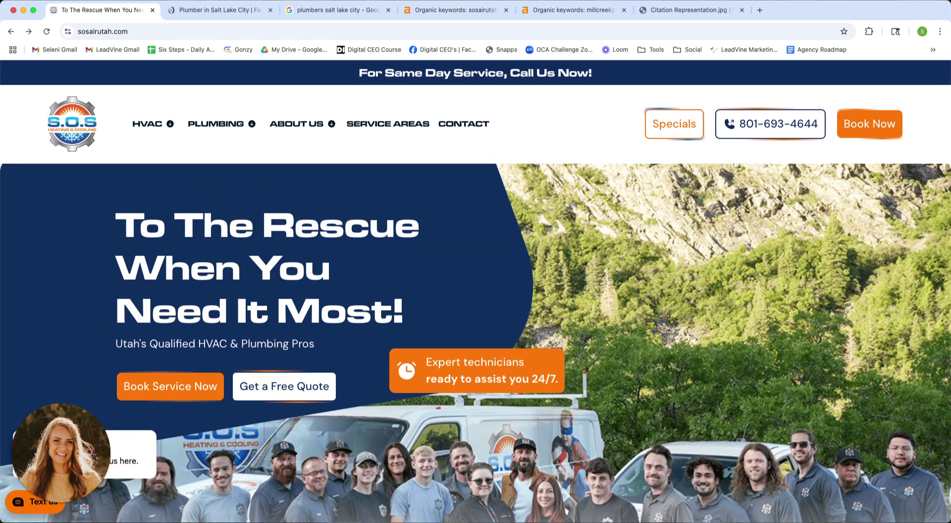
# - Review the sponsored and map listings in Google for "plumbers salt lake city", and view the Citation Representation image of NAP directories
pyautogui.click(333, 11)
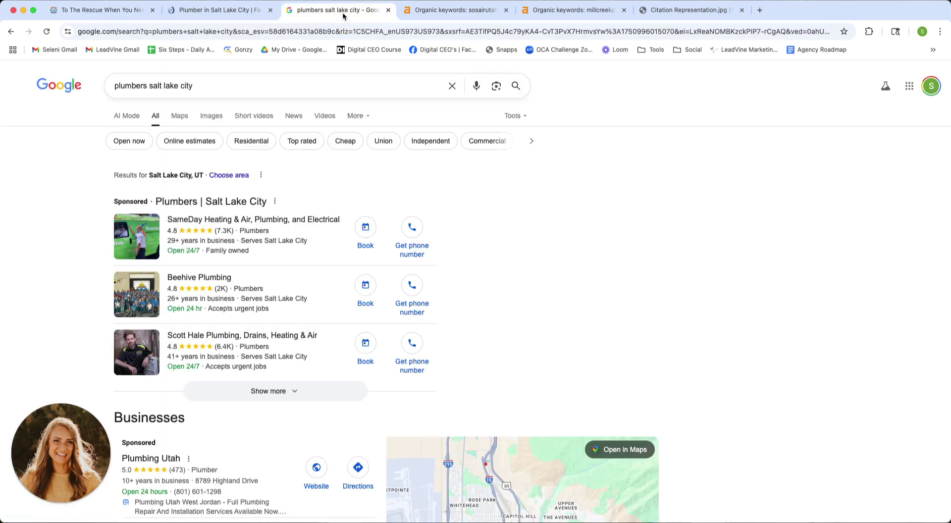
pyautogui.moveTo(200, 88); pyautogui.dragTo(97, 88)
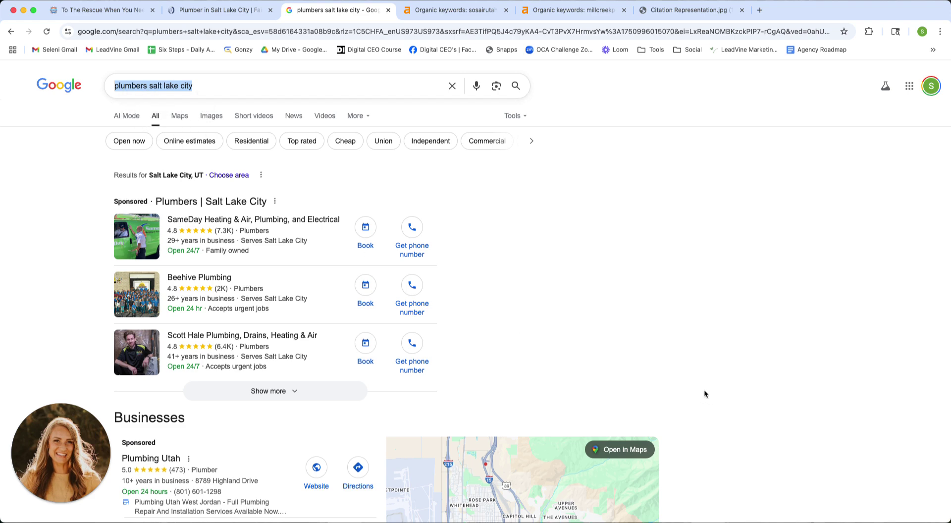
pyautogui.click(723, 355)
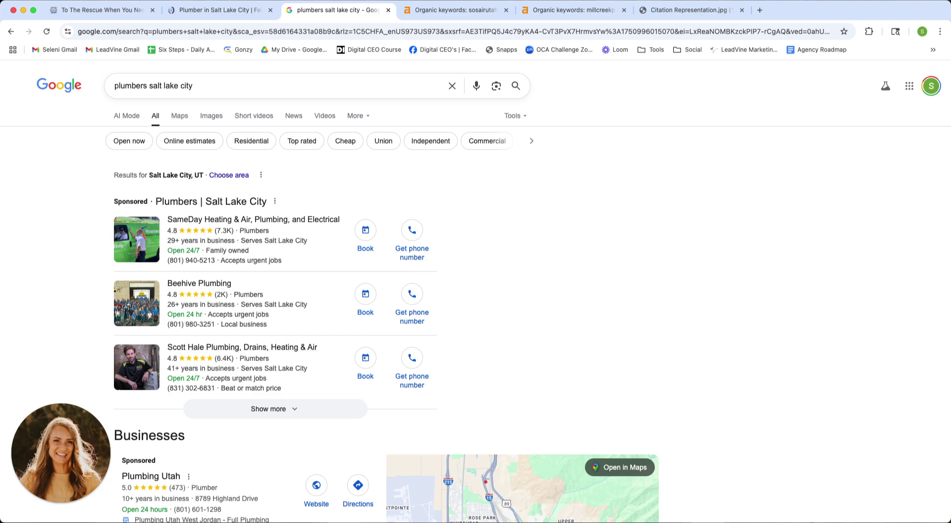
pyautogui.scroll(-6, 792, 257)
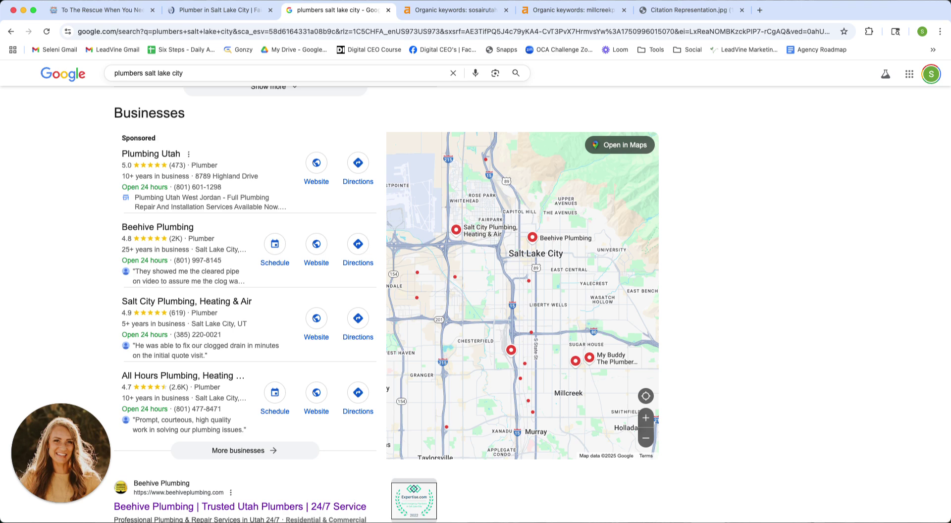
pyautogui.click(676, 10)
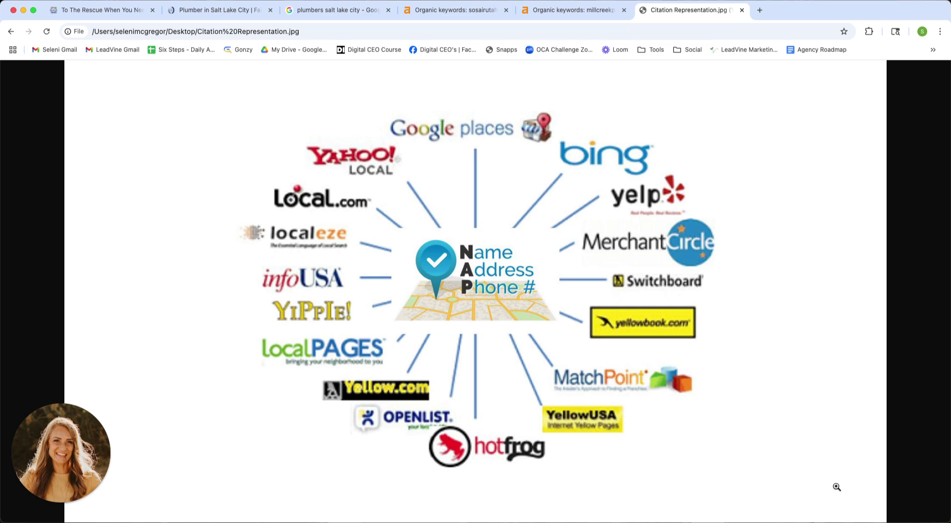
pyautogui.click(325, 10)
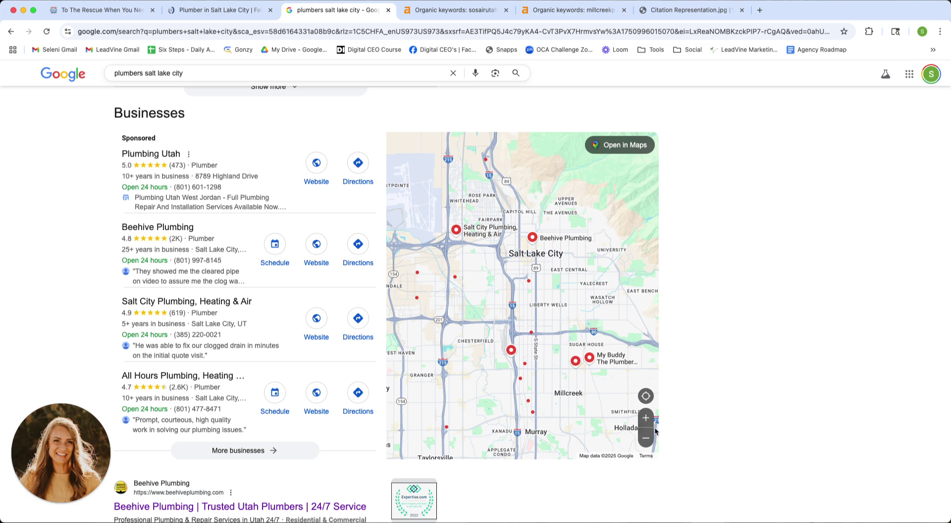
# - Look through the organic Google results below the map, from Beehive Plumbing past Millcreek Plumbing to Valley Plumbing and Drain Cleaning
pyautogui.moveTo(129, 394)
pyautogui.scroll(-2, 720, 319)
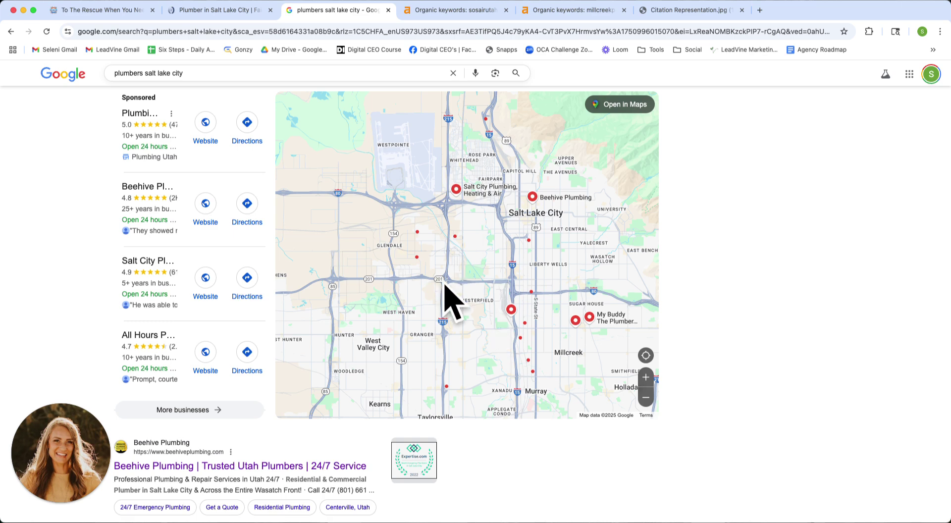
pyautogui.scroll(-3, 737, 337)
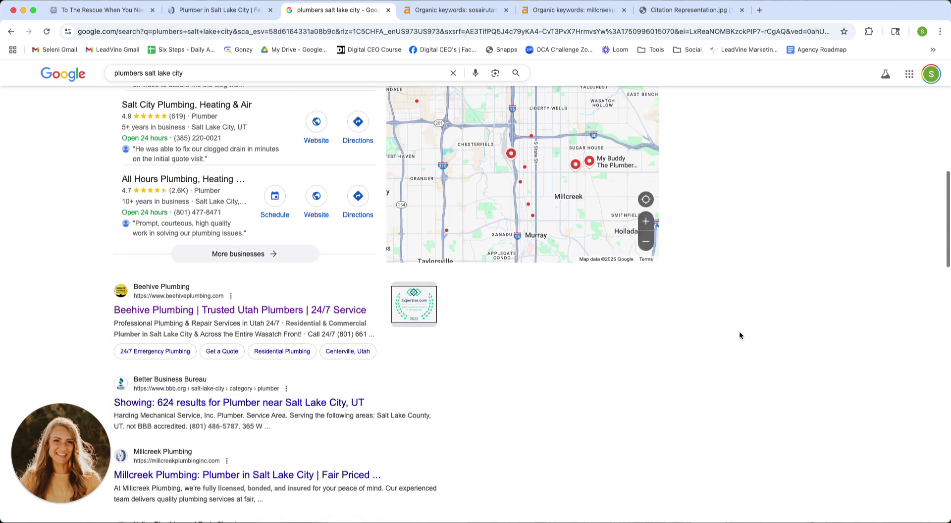
pyautogui.scroll(-1, 739, 332)
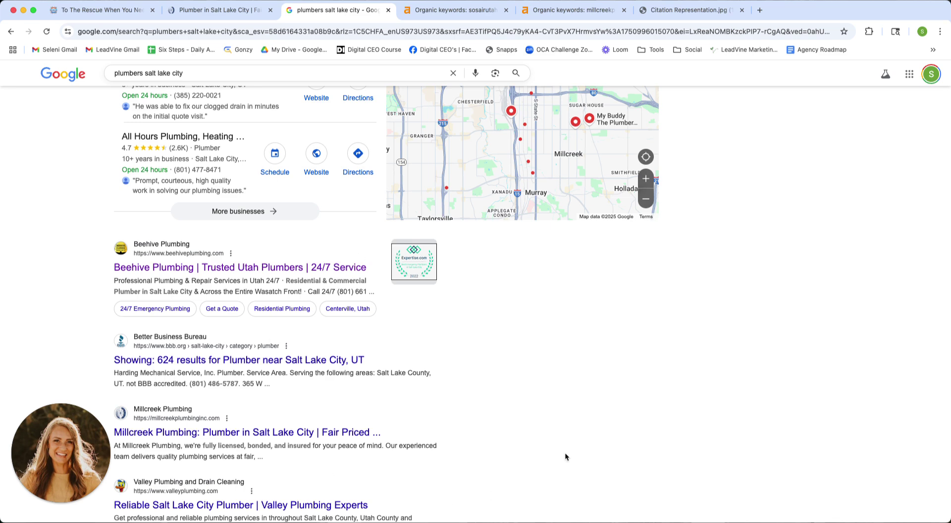
pyautogui.scroll(-2, 633, 372)
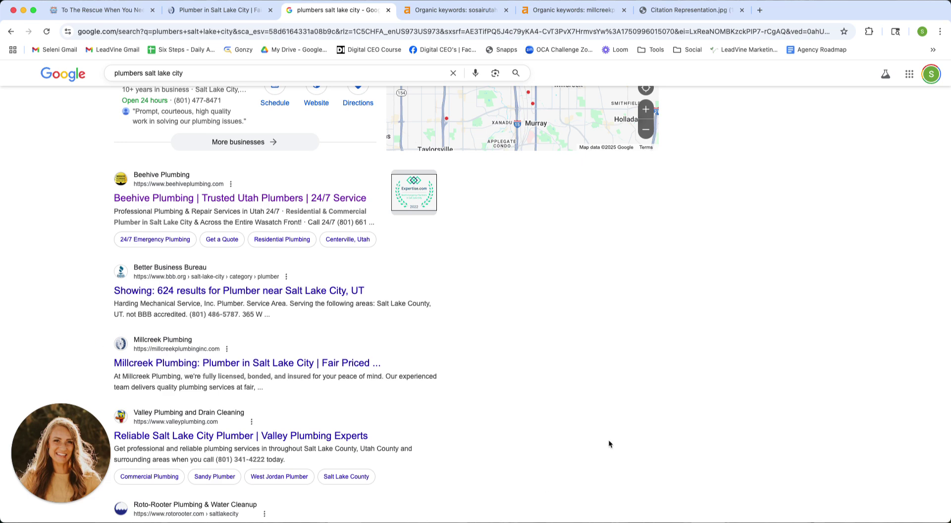
# - Review the remaining organic Google results for "plumbers salt lake city" to the page's end, and return to the Beehive Plumbing listing
pyautogui.scroll(-4, 609, 442)
pyautogui.scroll(-10, 608, 439)
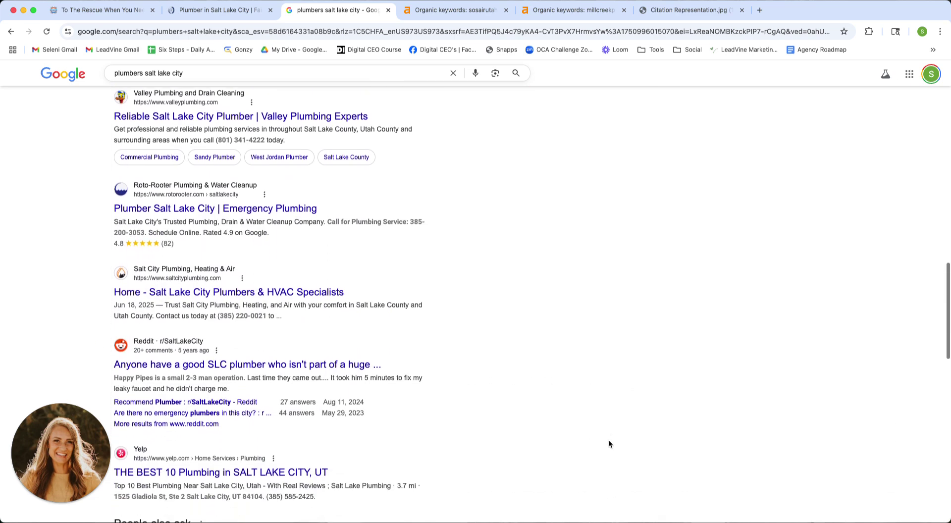
pyautogui.scroll(-12, 609, 443)
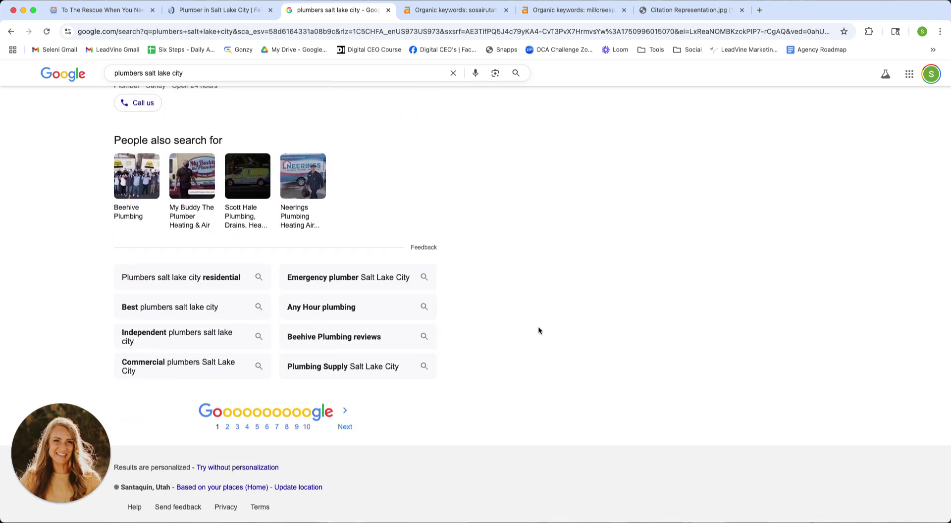
pyautogui.scroll(12, 457, 339)
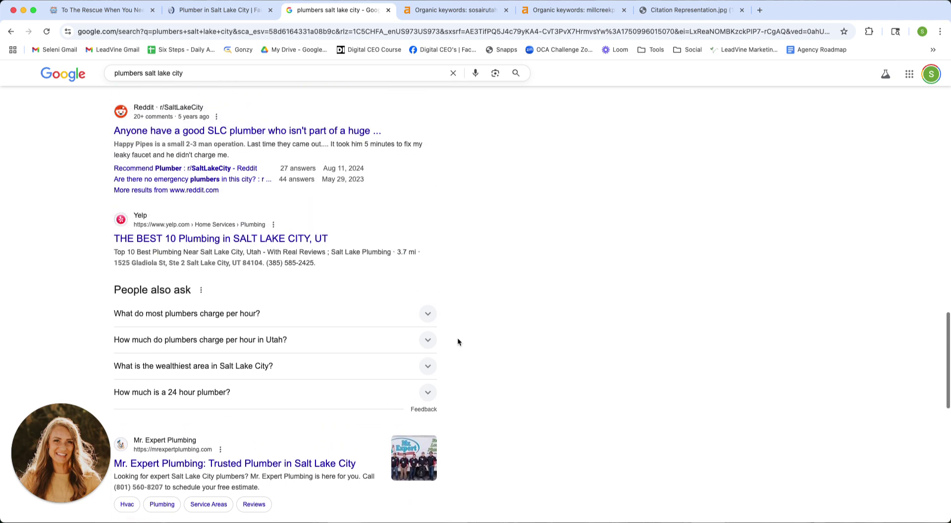
pyautogui.scroll(10, 457, 339)
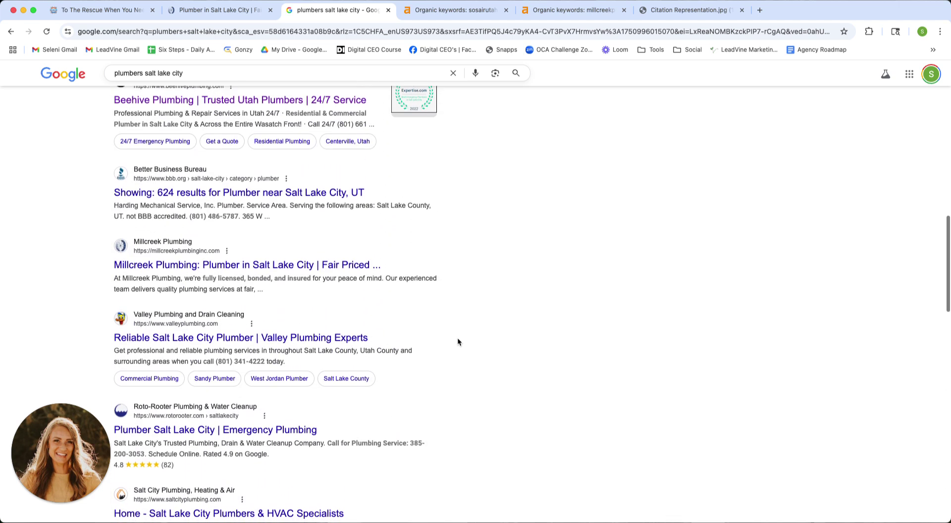
pyautogui.scroll(3, 456, 341)
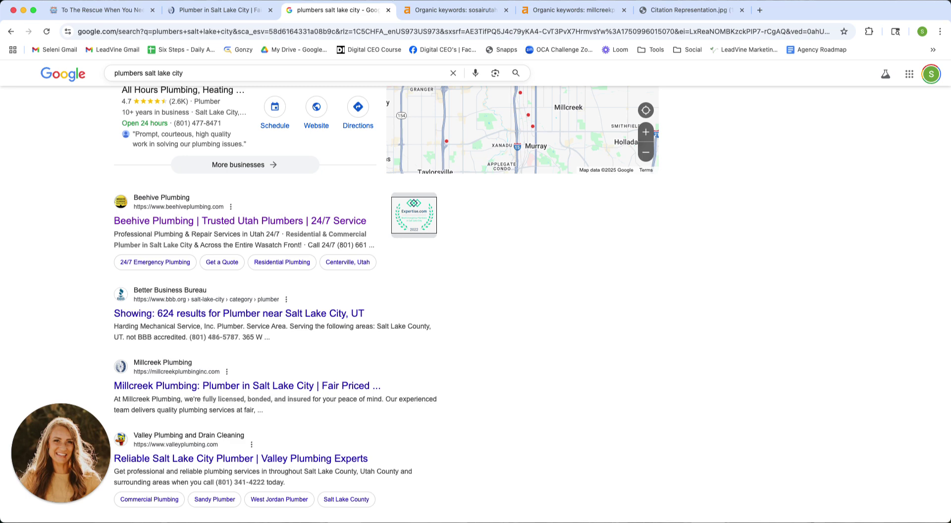
# - Switch to Ahrefs, open the overview of sosairutah.com and highlight its Backlinks figures
pyautogui.click(455, 10)
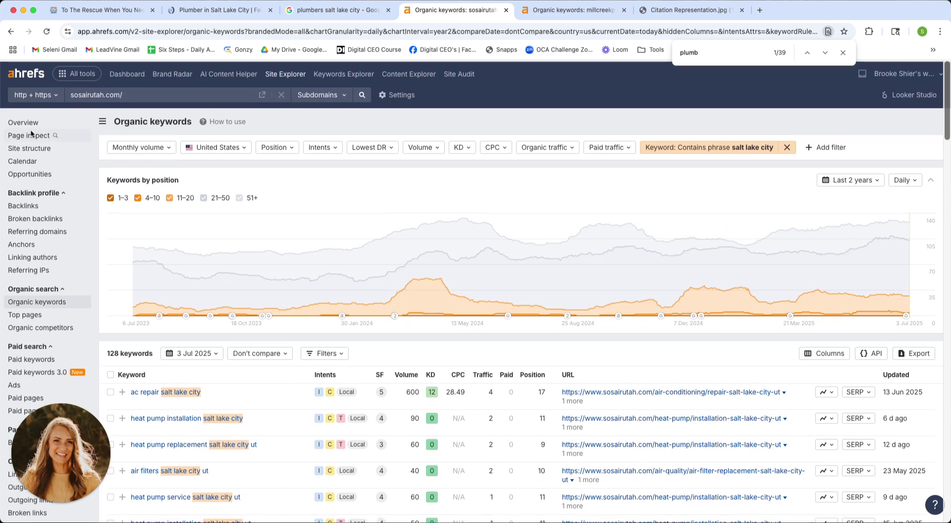
pyautogui.click(21, 122)
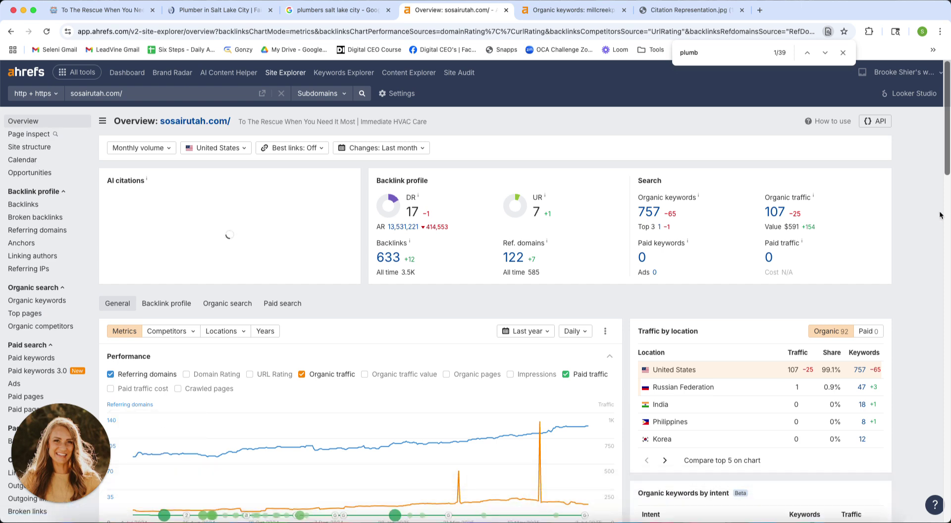
pyautogui.moveTo(376, 243); pyautogui.dragTo(424, 273)
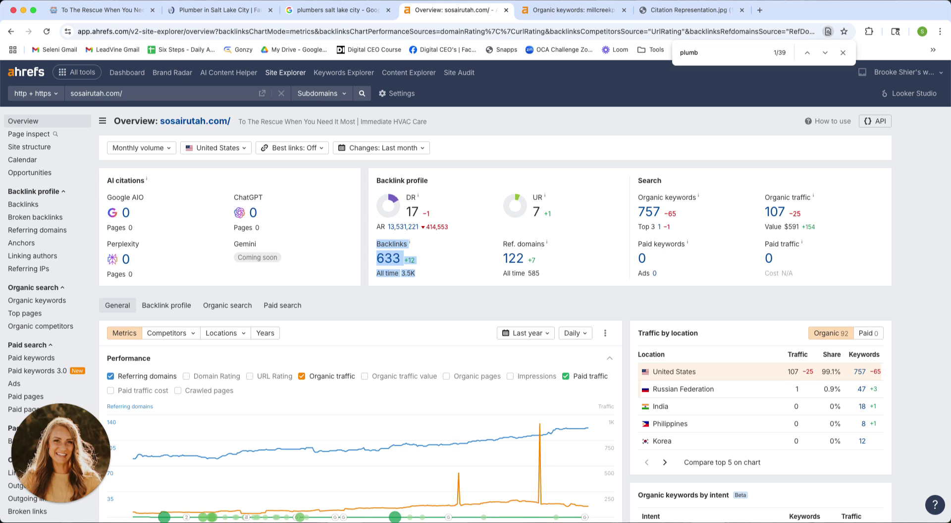
# - Open the Ahrefs overview of millcreekplumbinginc.com and examine its backlink profile, highlighting the Backlinks figures
pyautogui.click(569, 11)
pyautogui.scroll(5, 143, 174)
pyautogui.click(24, 123)
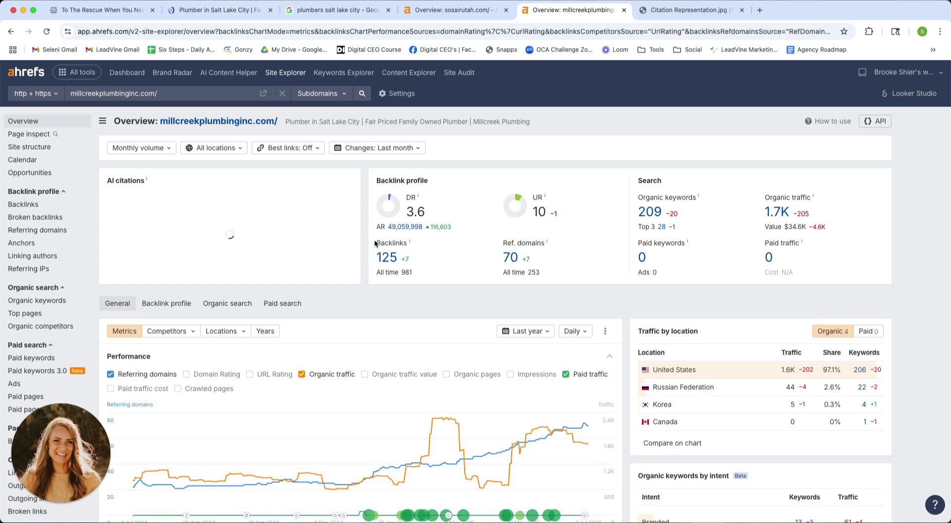
pyautogui.moveTo(374, 240); pyautogui.dragTo(424, 277)
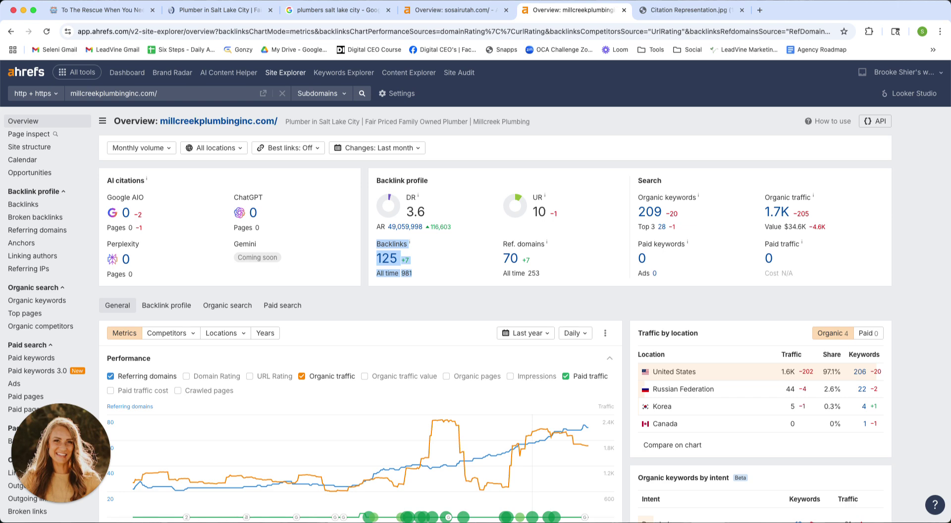
pyautogui.click(453, 264)
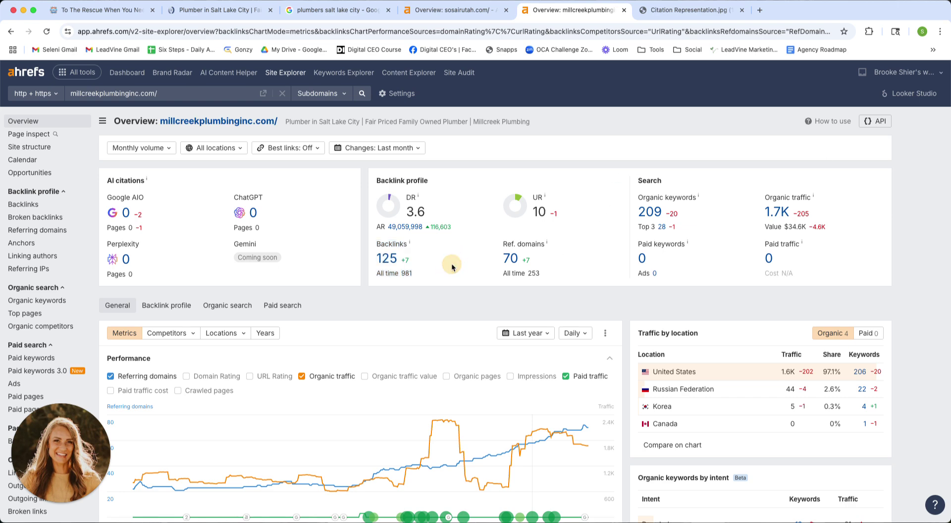
# - Open millcreekplumbinginc.com's full backlinks report and look through its referring pages and anchor links
pyautogui.click(381, 259)
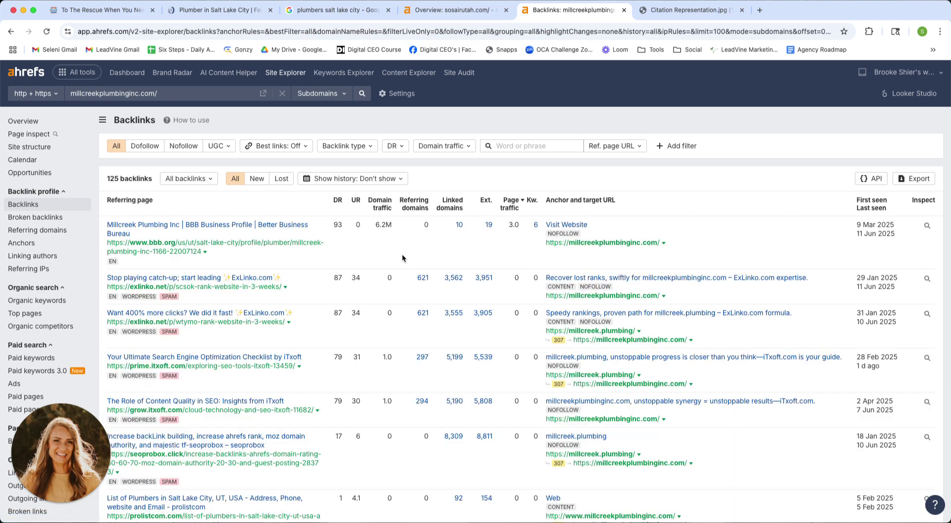
pyautogui.scroll(-15, 388, 341)
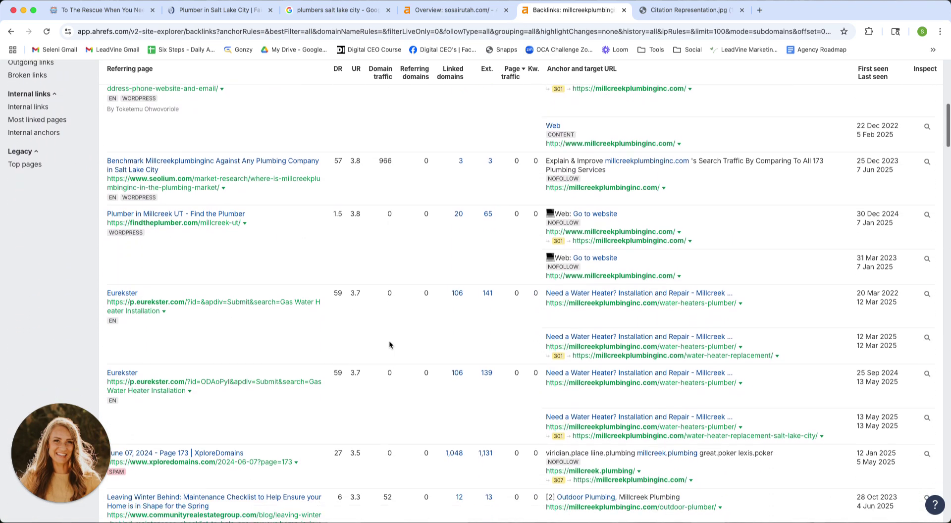
pyautogui.scroll(-10, 389, 345)
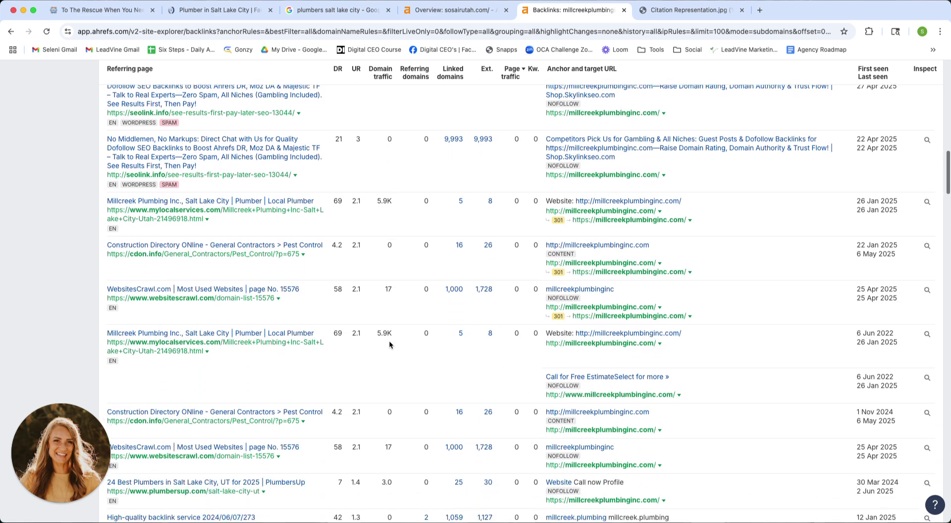
pyautogui.scroll(-10, 389, 345)
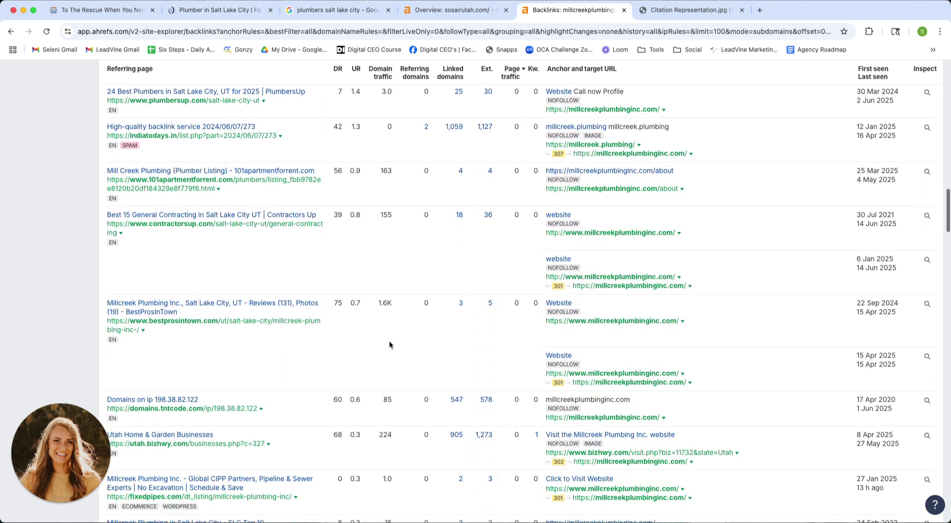
pyautogui.scroll(-10, 389, 343)
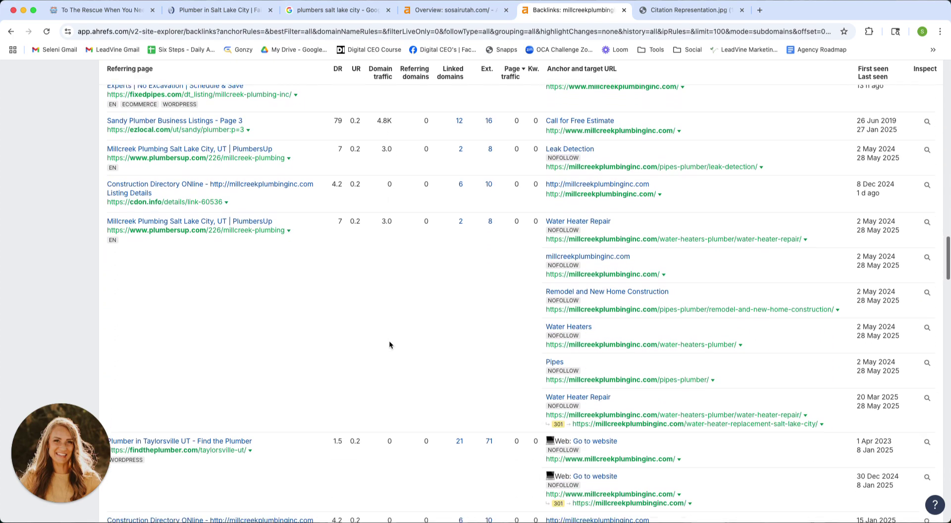
pyautogui.scroll(-10, 389, 345)
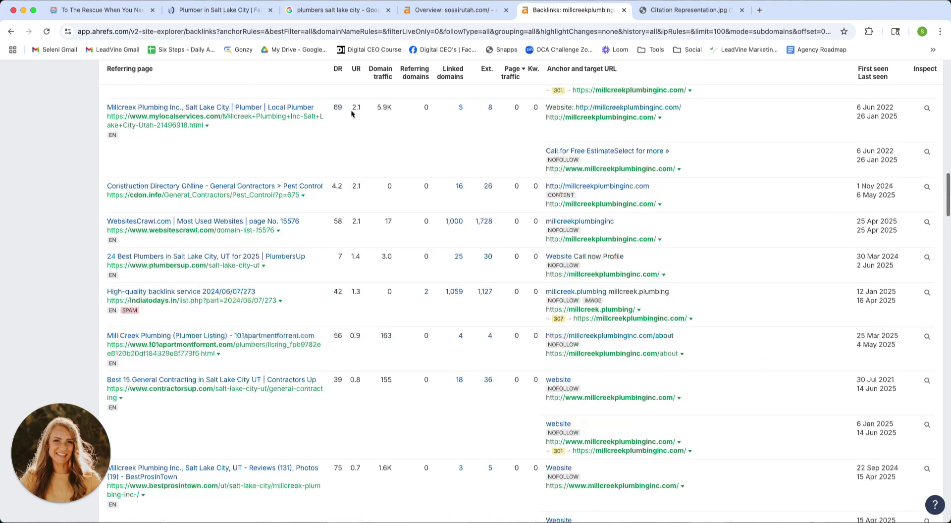
pyautogui.scroll(15, 352, 115)
# - Return to the S.O.S. Heating & Cooling homepage and review it from the hero through Promotions, Affiliations and Maintenance Plan to Featured Manufacturers
pyautogui.click(329, 11)
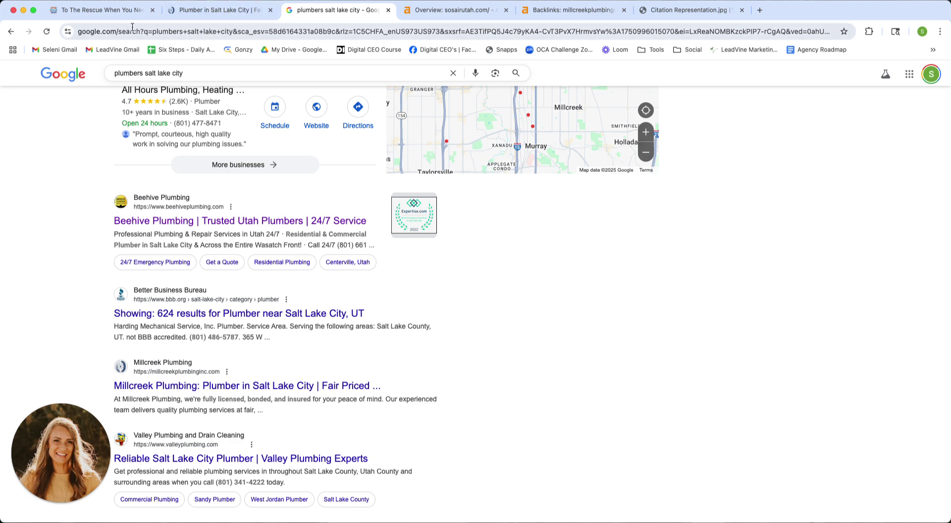
pyautogui.click(104, 10)
pyautogui.moveTo(220, 123)
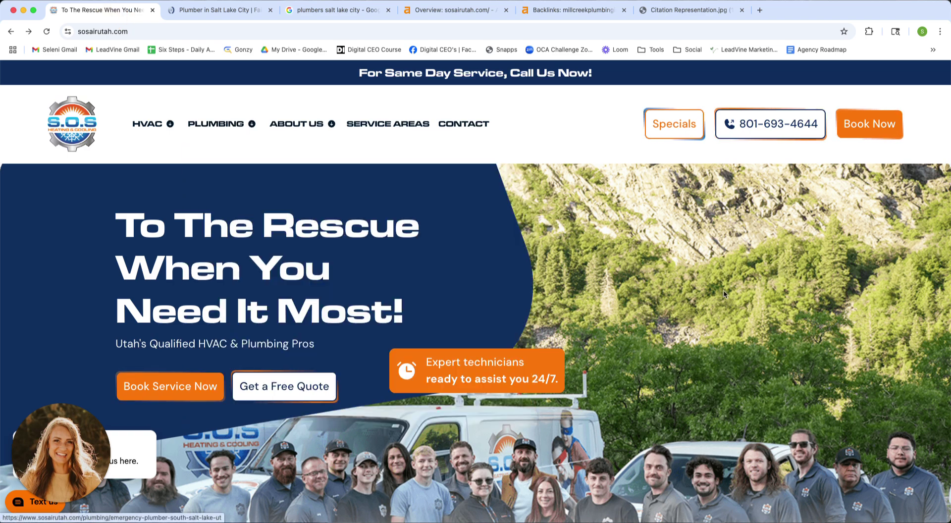
pyautogui.scroll(-2, 677, 342)
pyautogui.scroll(-10, 676, 341)
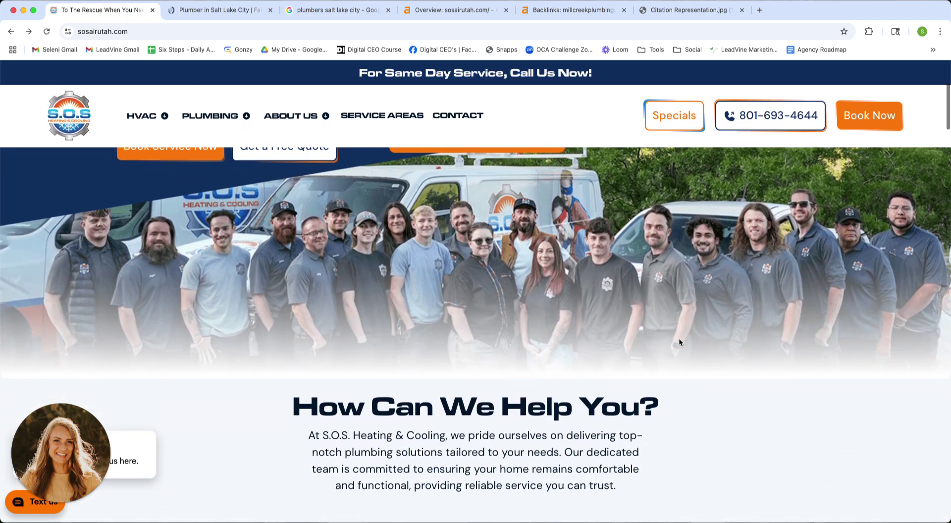
pyautogui.scroll(-15, 687, 345)
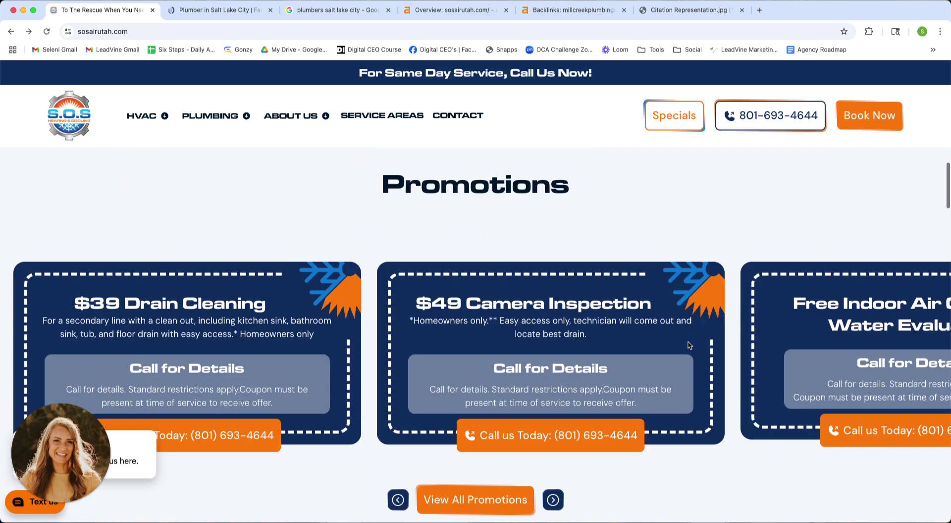
pyautogui.scroll(-12, 686, 345)
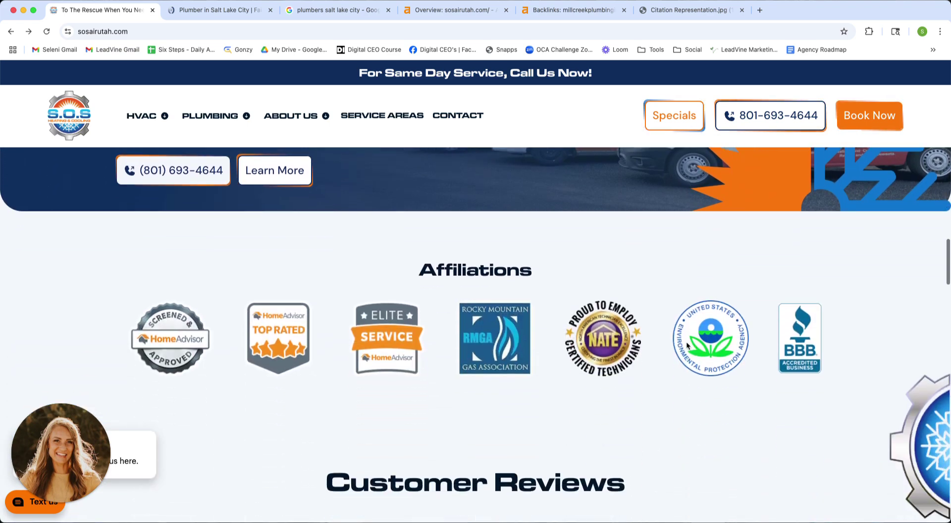
pyautogui.scroll(-12, 687, 345)
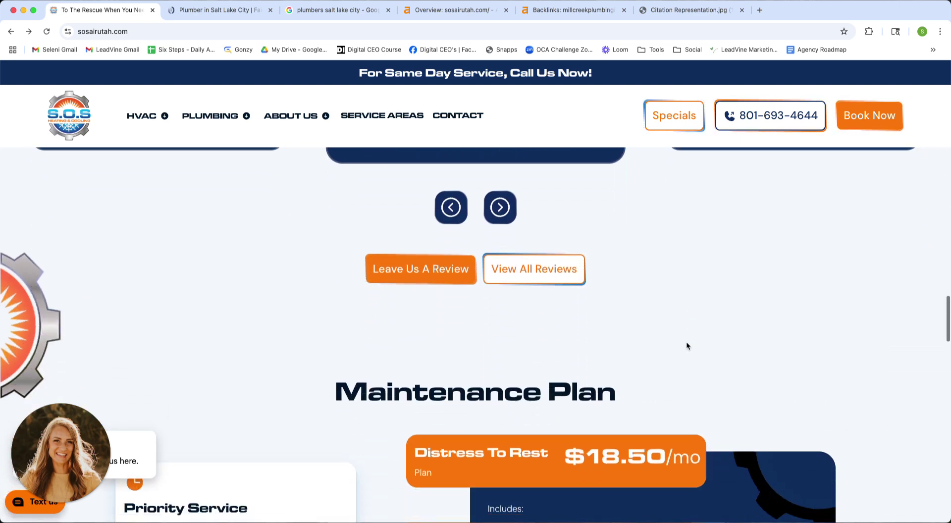
pyautogui.scroll(-10, 686, 343)
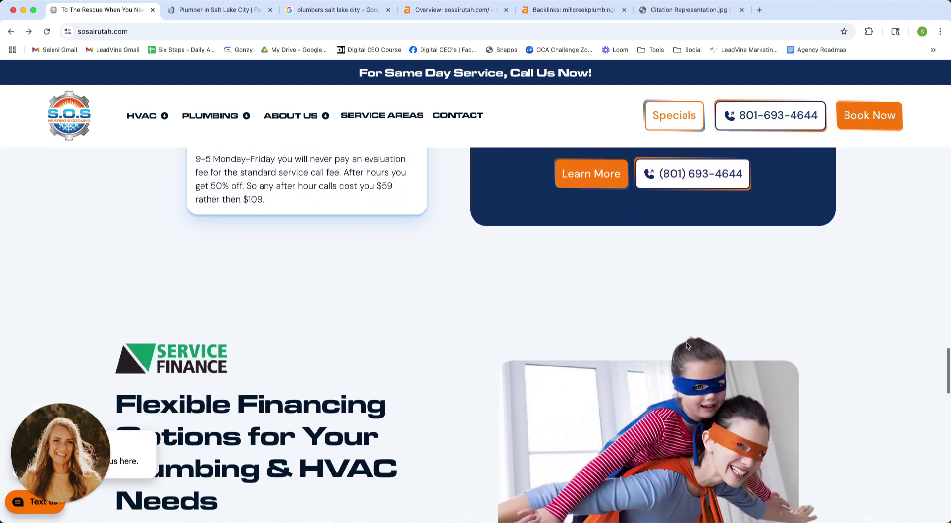
pyautogui.scroll(-5, 686, 345)
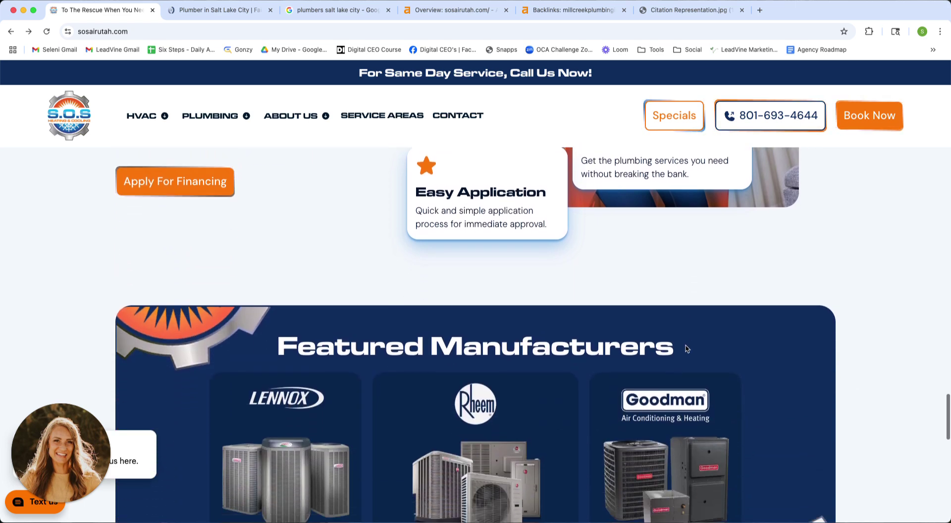
# - View the Citation Representation image again, and examine the backlink and traffic metrics in sosairutah.com's Ahrefs overview
pyautogui.click(684, 10)
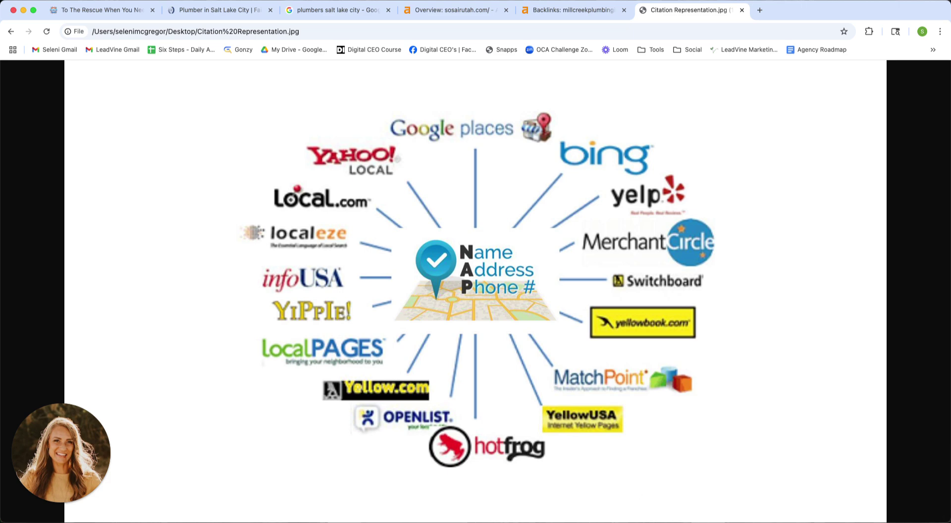
pyautogui.click(460, 14)
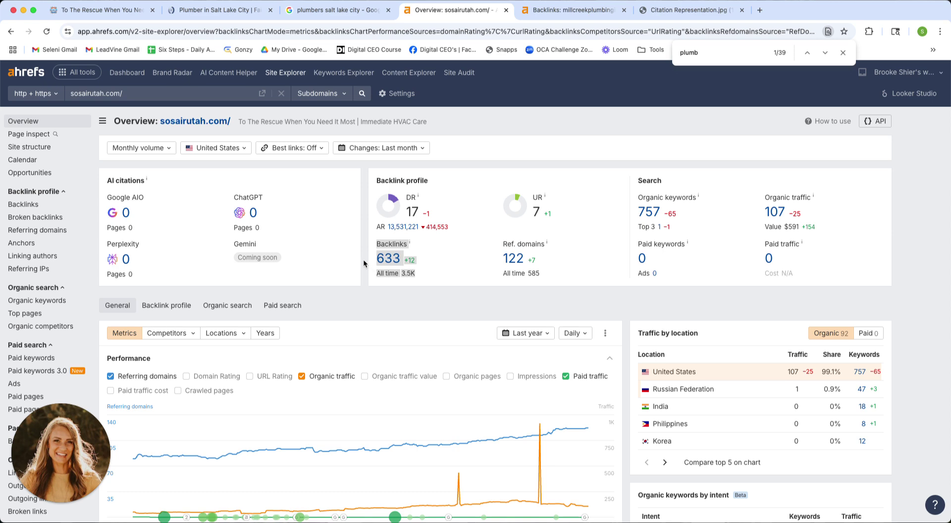
pyautogui.moveTo(364, 263); pyautogui.dragTo(427, 267)
pyautogui.scroll(1, 684, 370)
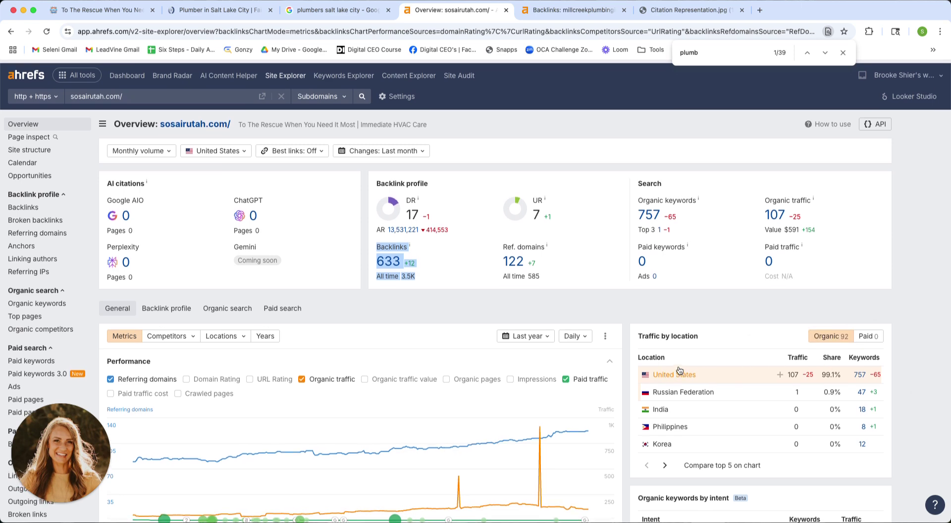
pyautogui.scroll(-1, 684, 371)
pyautogui.scroll(-1, 687, 373)
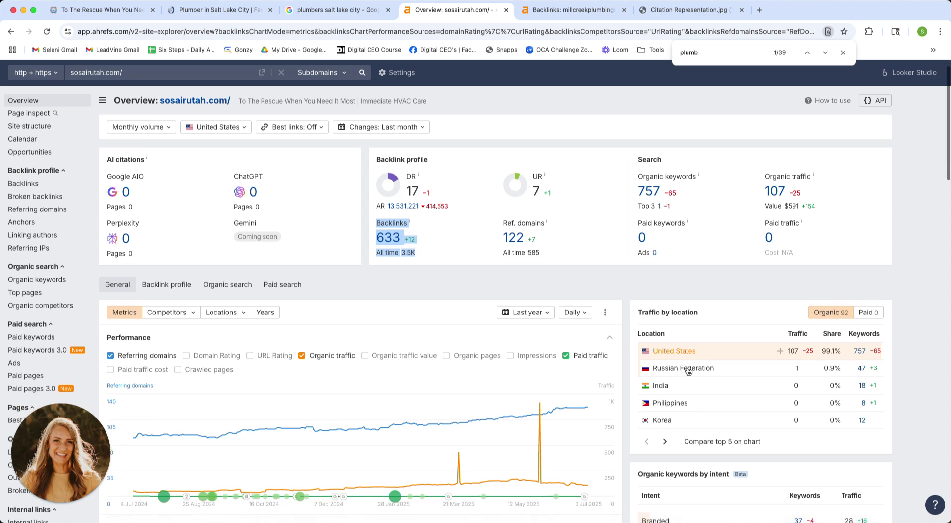